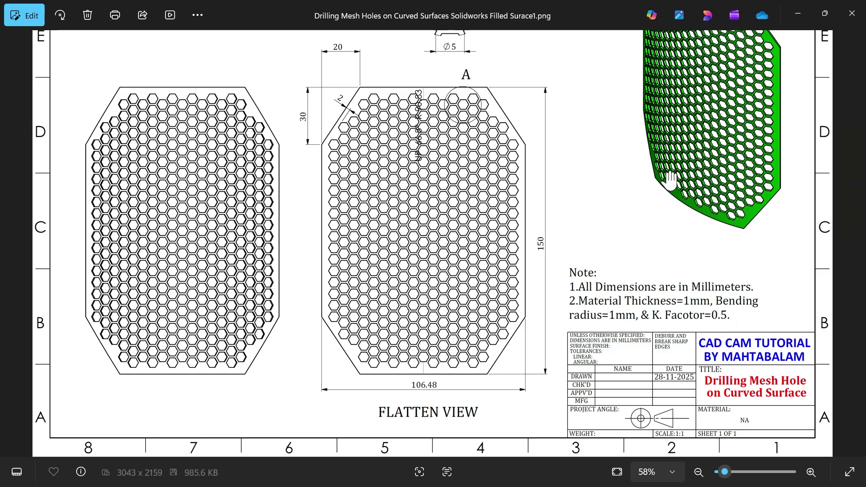
Examine the reference drawing's curved profile, flatten view dimensions and notes on material thickness, bending radius and K-factor
left_click_drag(674, 195, 675, 259)
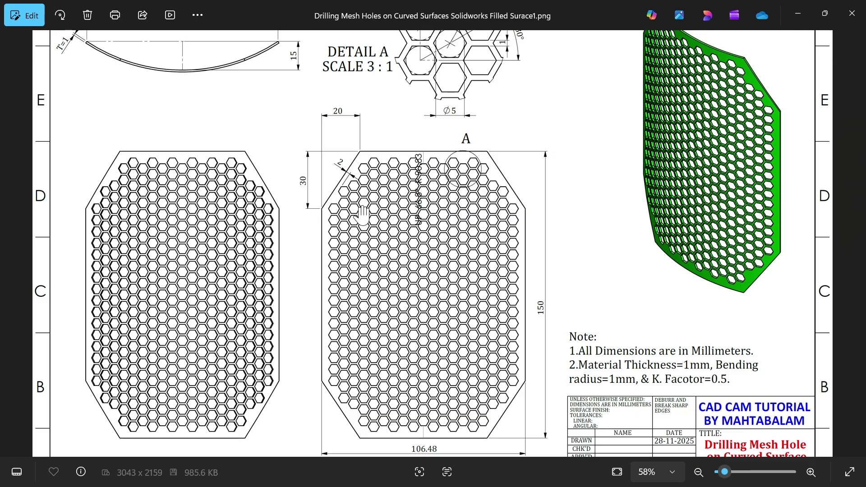
left_click_drag(332, 120, 337, 188)
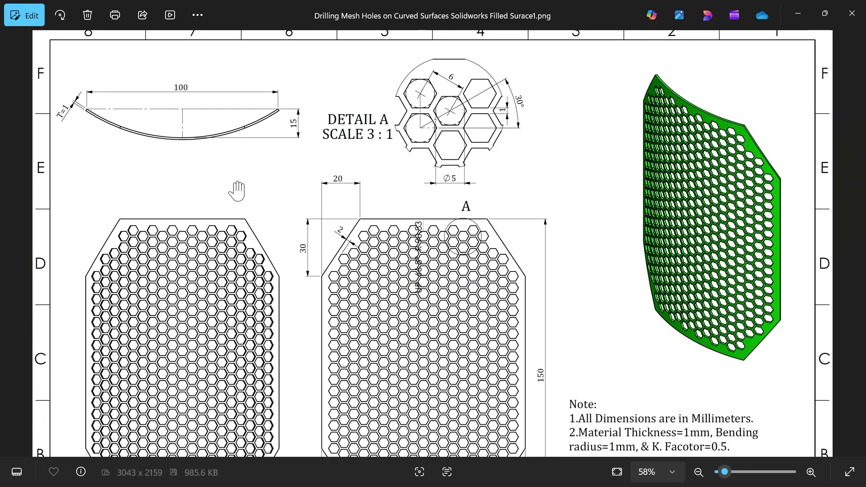
scroll(236, 155, "up", 4)
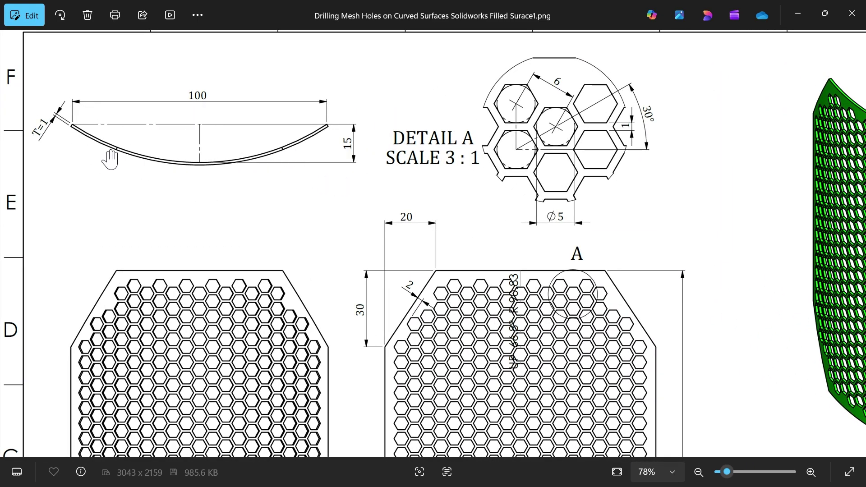
mouse_move(415, 232)
left_mouse_down()
mouse_move(435, 219)
mouse_move(290, 68)
left_mouse_up()
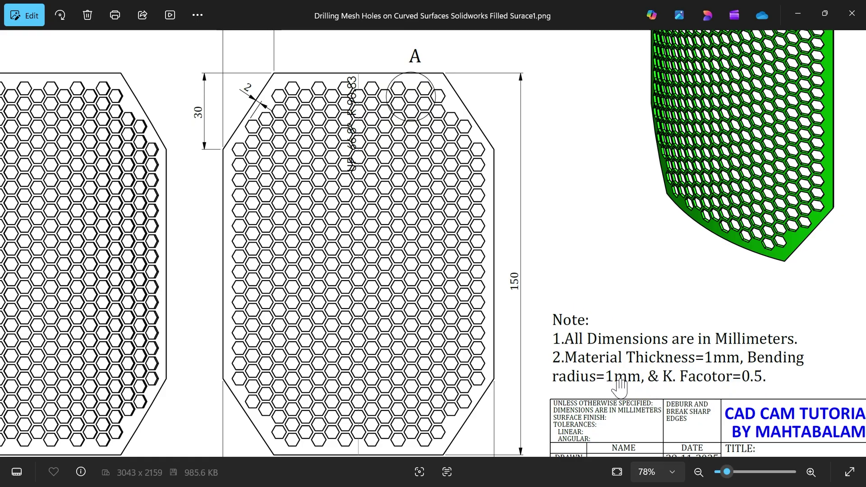
scroll(490, 281, "down", 3)
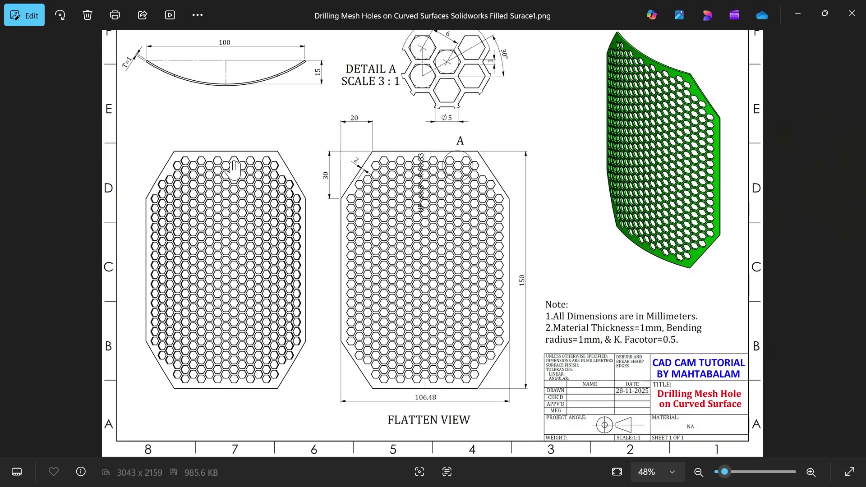
scroll(276, 214, "up", 1)
scroll(531, 244, "down", 1)
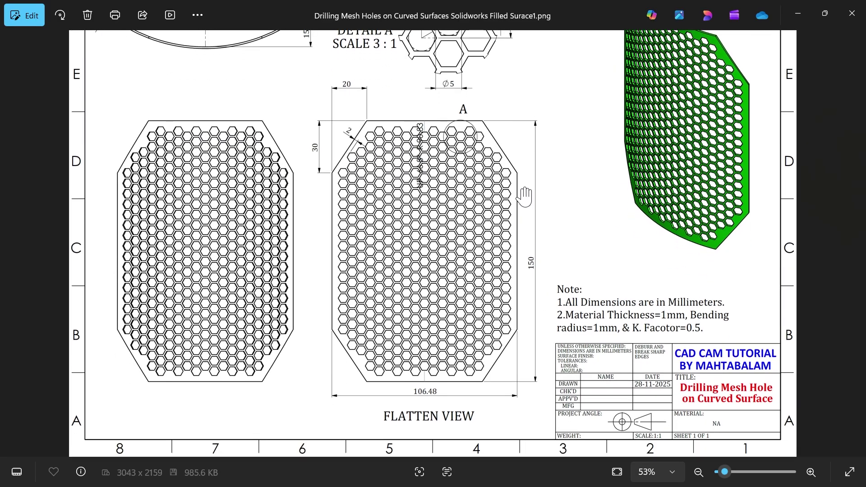
scroll(534, 268, "up", 1)
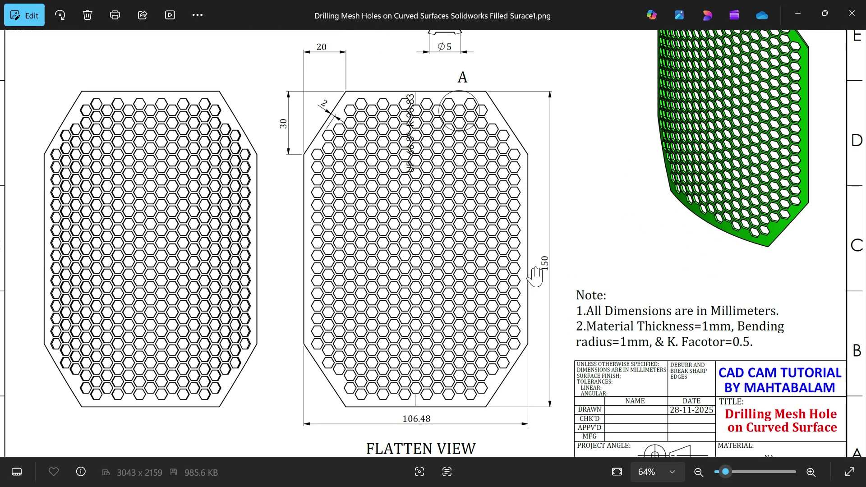
scroll(536, 276, "down", 1)
scroll(379, 174, "up", 2)
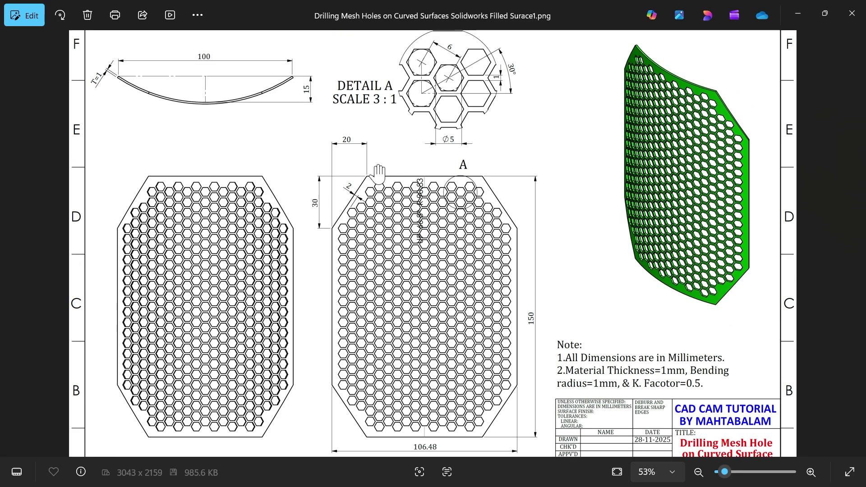
scroll(483, 203, "down", 1)
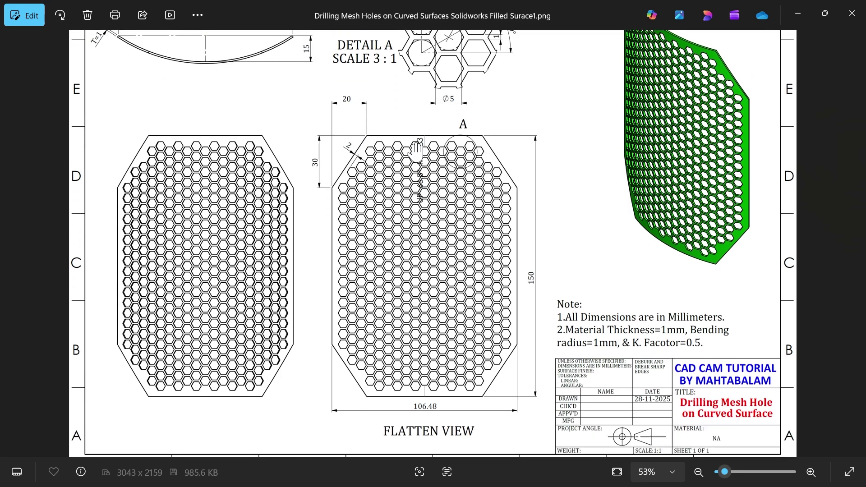
scroll(358, 135, "down", 1)
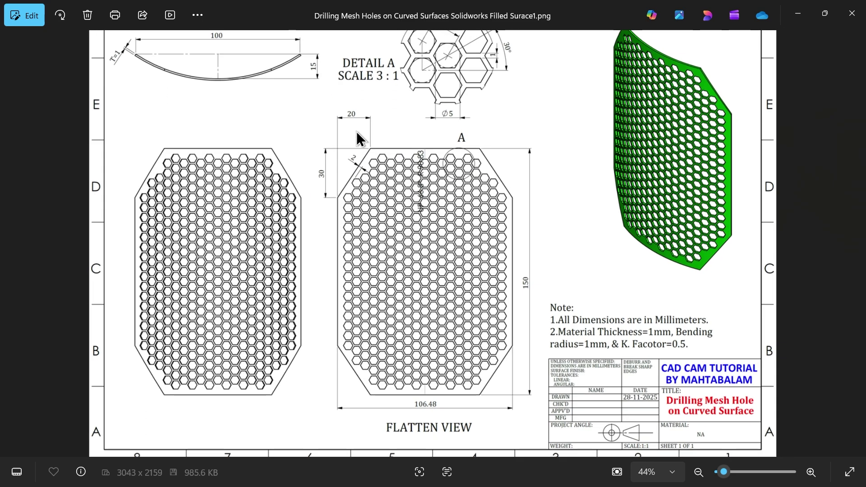
Examine detail A for the hexagon size, spacing and angle, and check the mesh's offset from the angled plate edge
scroll(386, 203, "up", 3)
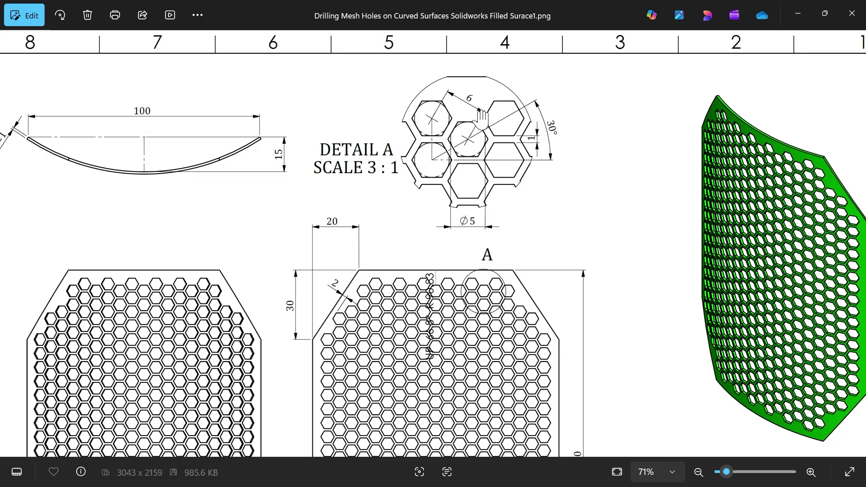
scroll(437, 141, "up", 2)
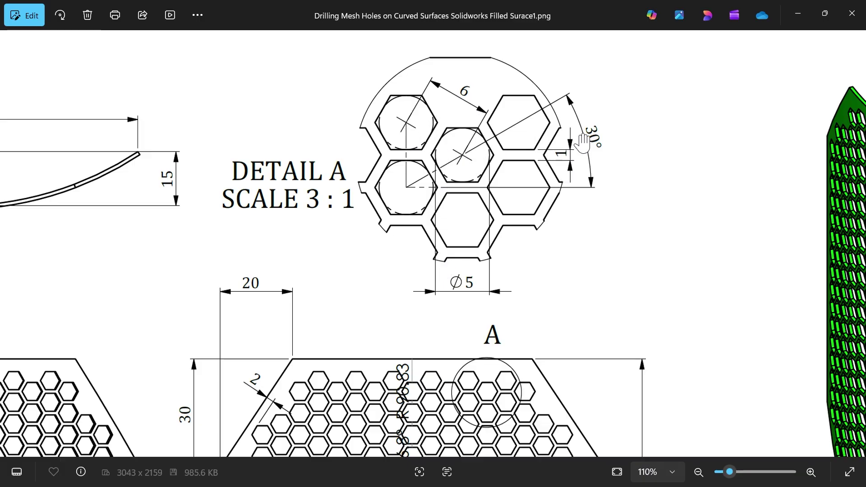
left_click_drag(499, 285, 527, 183)
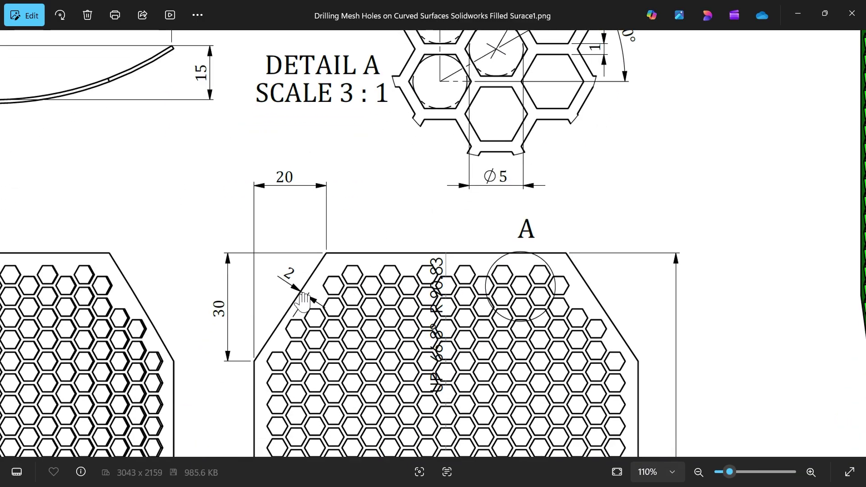
scroll(311, 271, "down", 5)
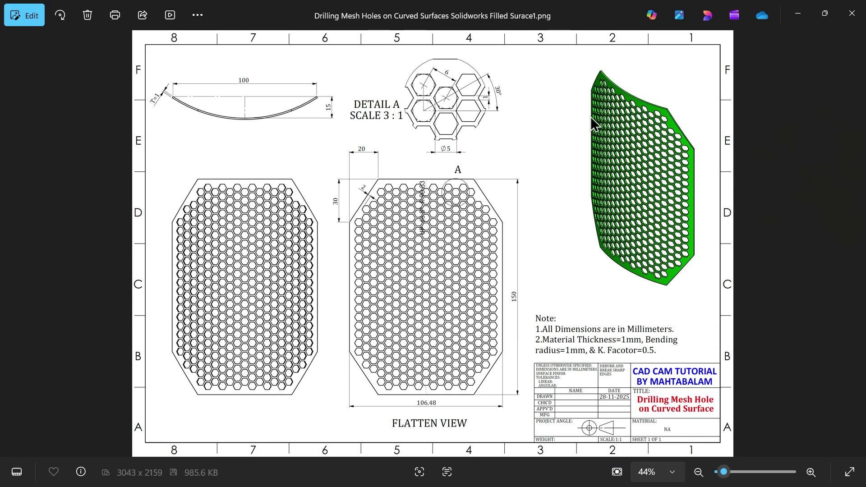
Switch to SOLIDWORKS and start a sketch on the Top Plane
left_click(802, 18)
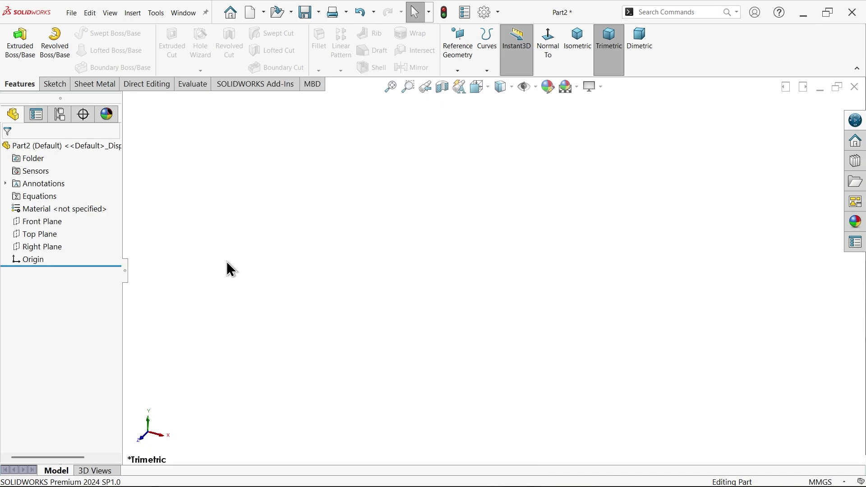
left_click(45, 234)
left_click(53, 222)
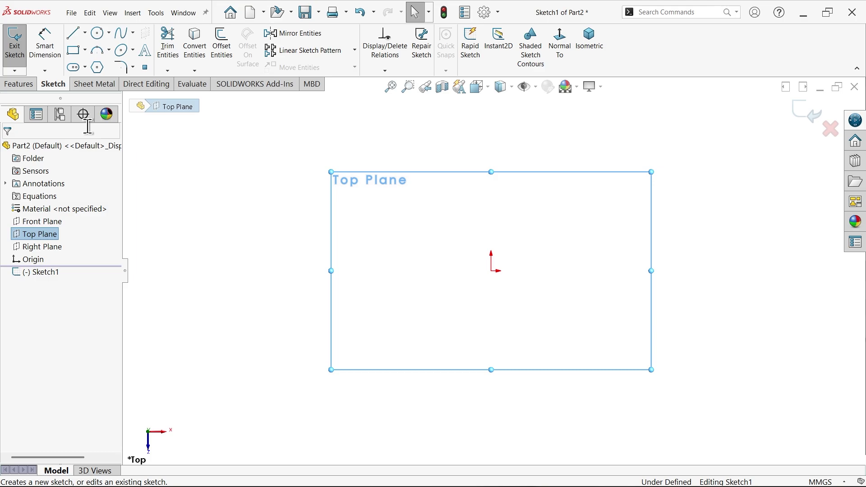
Sketch a horizontal centerline about 148 mm long above the origin
left_click(85, 33)
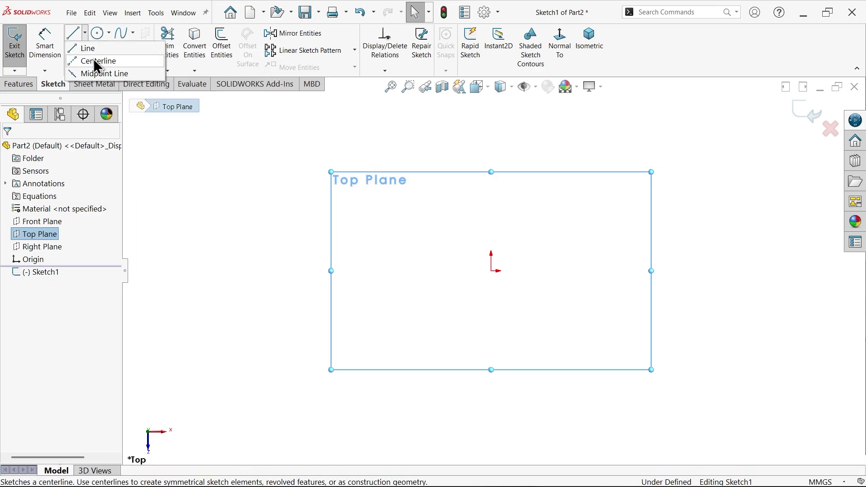
left_click(93, 61)
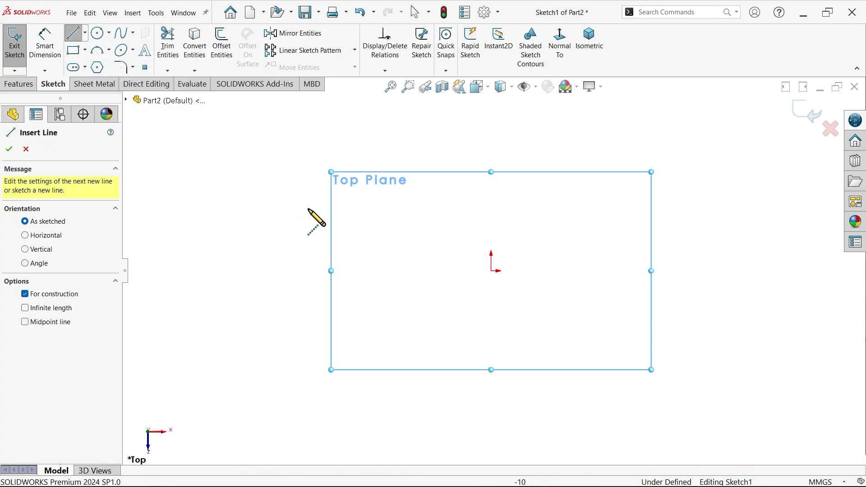
left_click(365, 215)
left_click(631, 215)
right_click(650, 201)
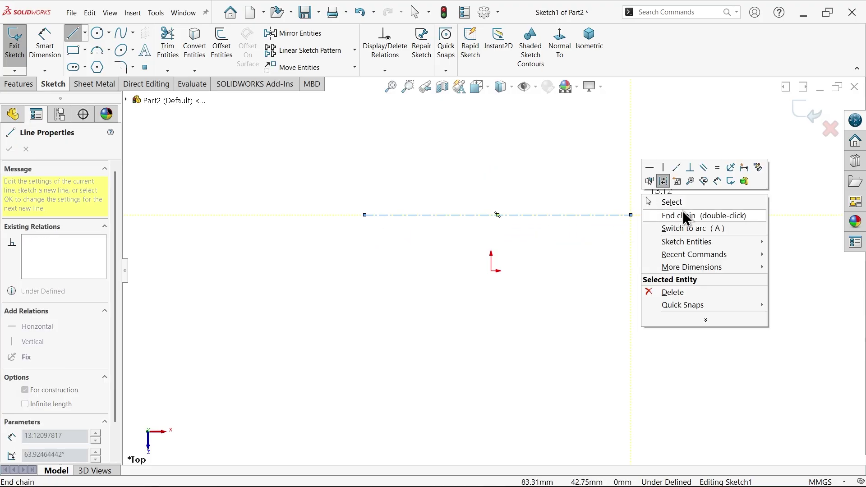
left_click(686, 215)
key("Escape")
Sketch a three-point arc between the centerline's endpoints, curving down through the origin
left_click(110, 50)
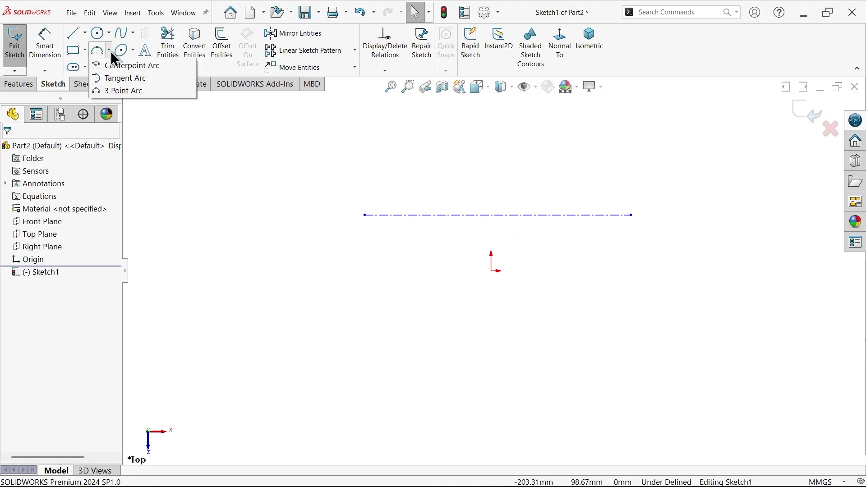
left_click(125, 91)
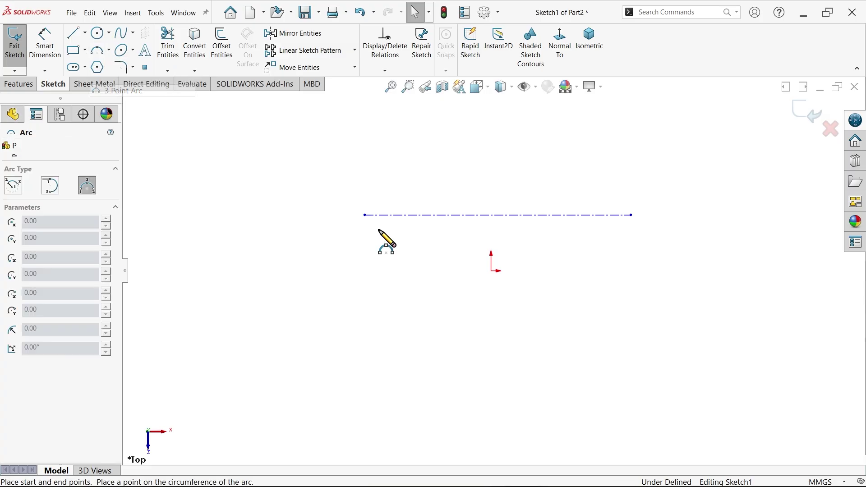
left_click(364, 215)
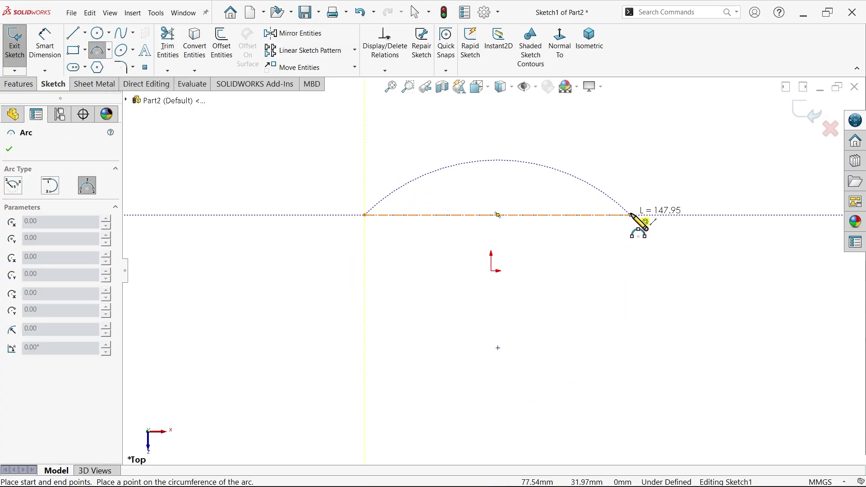
left_click(630, 215)
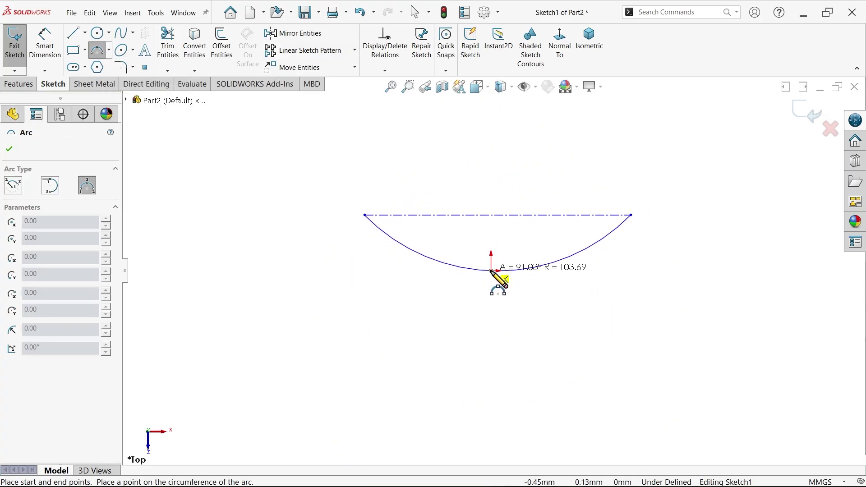
left_click(491, 270)
right_click(492, 271)
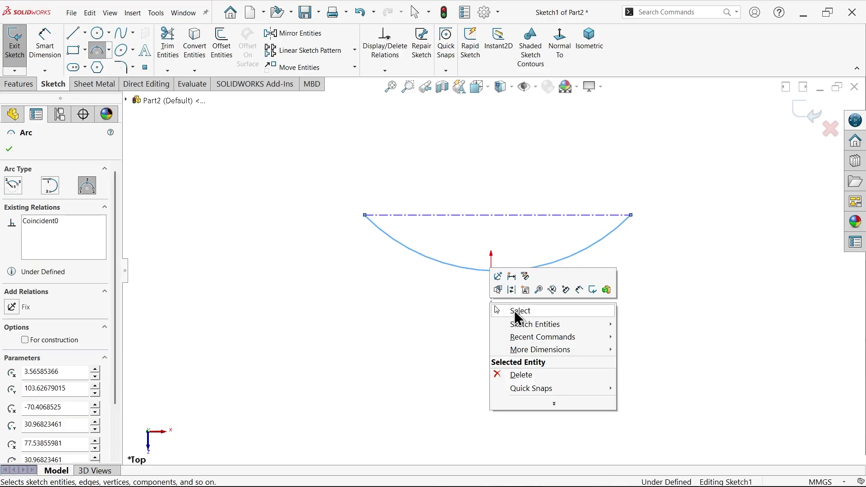
left_click(506, 308)
Add a Midpoint relation between the origin and the arc
left_click(492, 270)
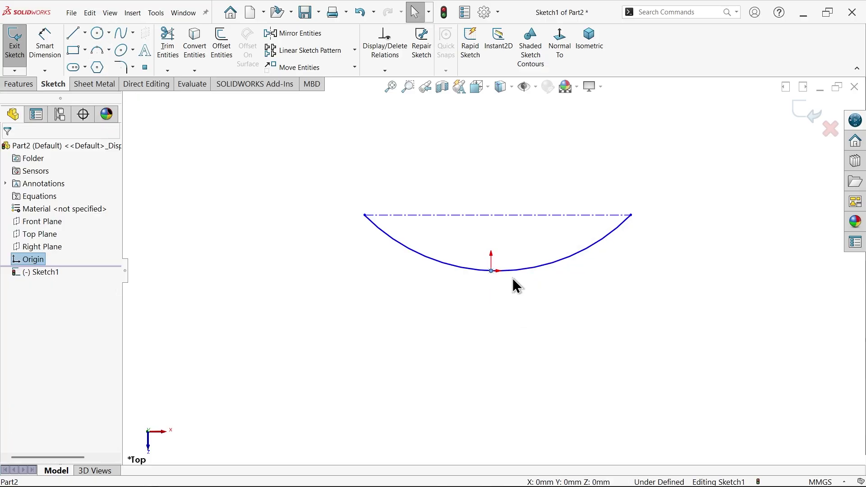
left_click(515, 271, "ctrl")
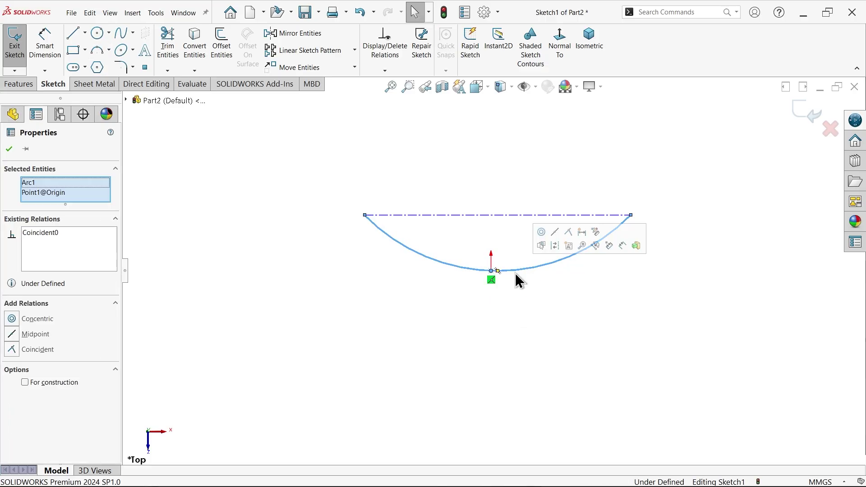
left_click(556, 235)
Dimension the centerline's length and set it to 100 mm
left_click(45, 43)
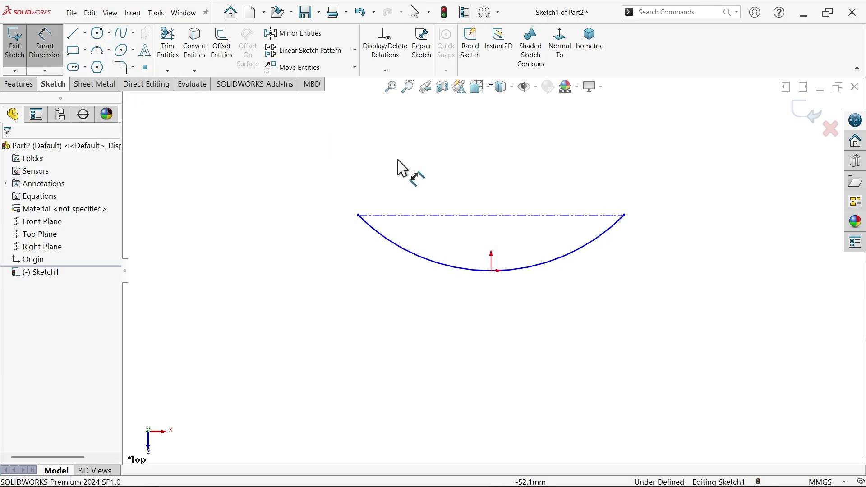
left_click(547, 216)
left_click(524, 193)
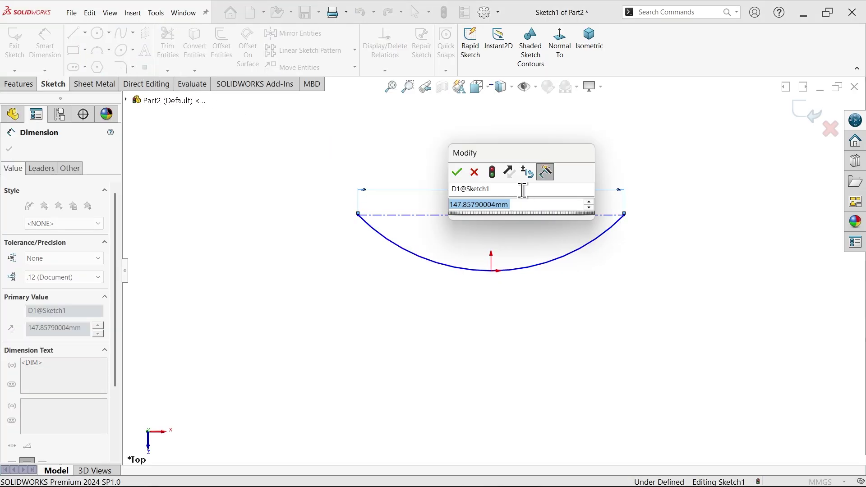
type("100")
left_click(458, 172)
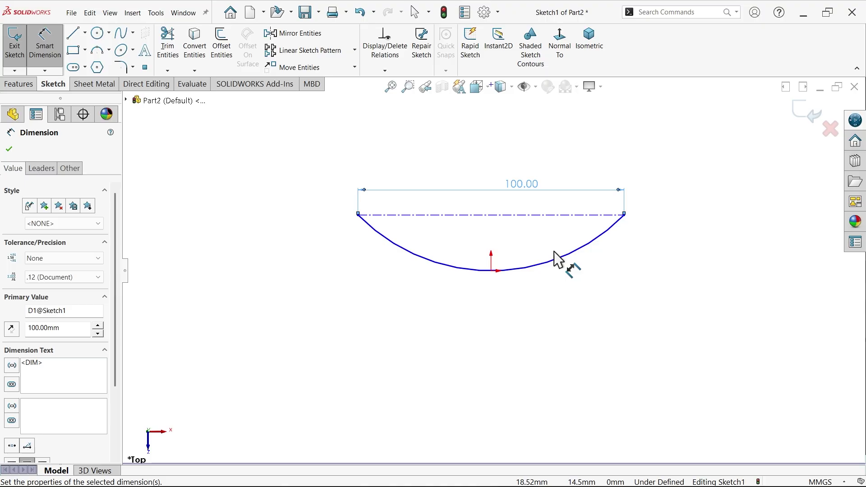
Dimension the arc's depth from the centerline to the origin and set it to 15 mm
left_click(493, 215)
left_click(491, 271)
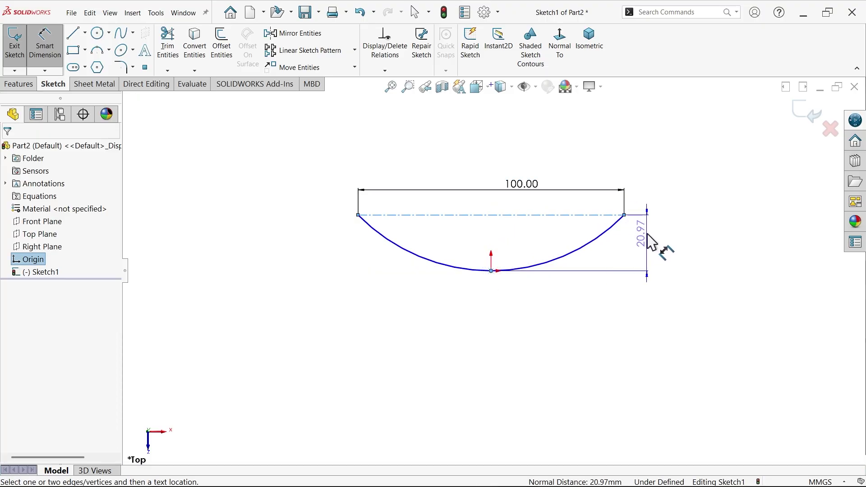
left_click(665, 242)
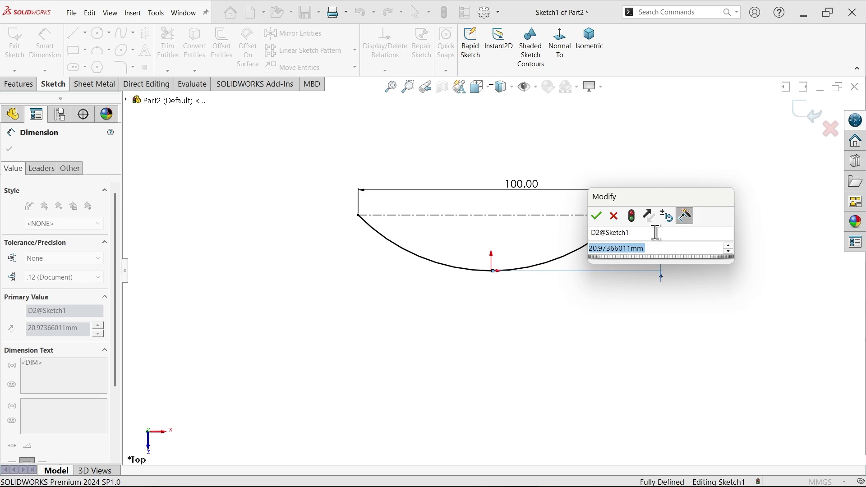
type("15")
key("Return")
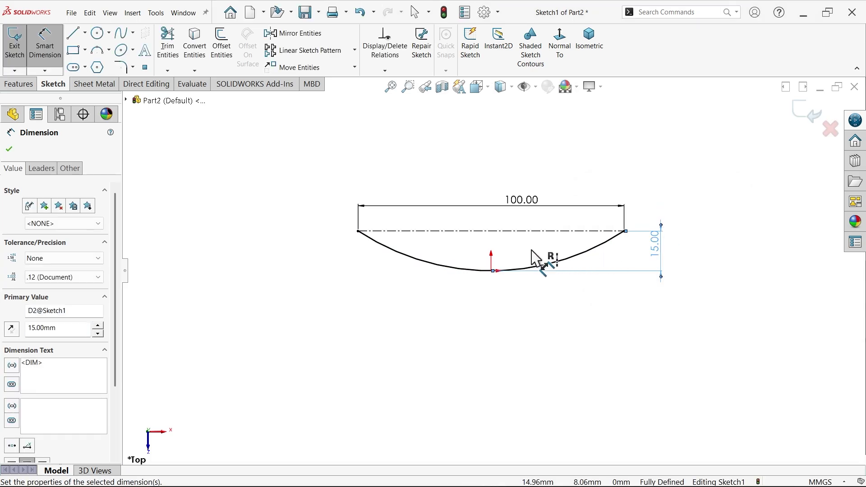
Start a Base Flange from the arc sketch, using the Mid Plane end condition with a depth of 150 mm
scroll(539, 250, "down", 3)
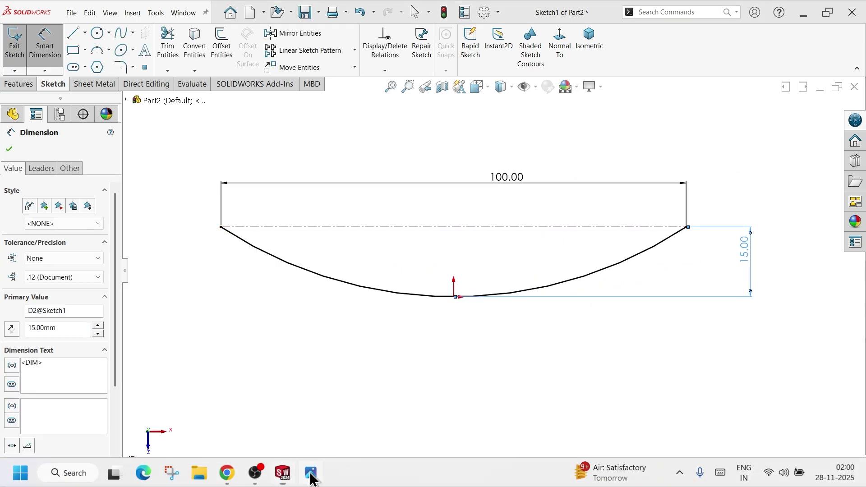
left_click(311, 474)
left_click(311, 475)
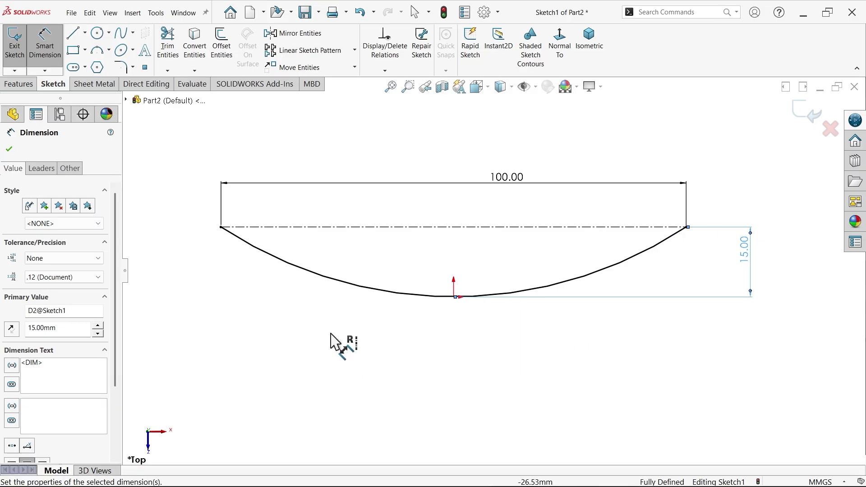
left_click(94, 84)
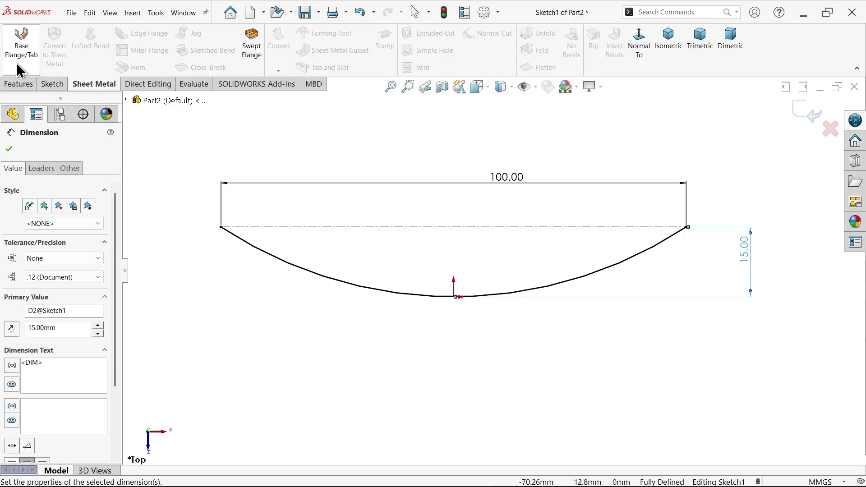
left_click(20, 50)
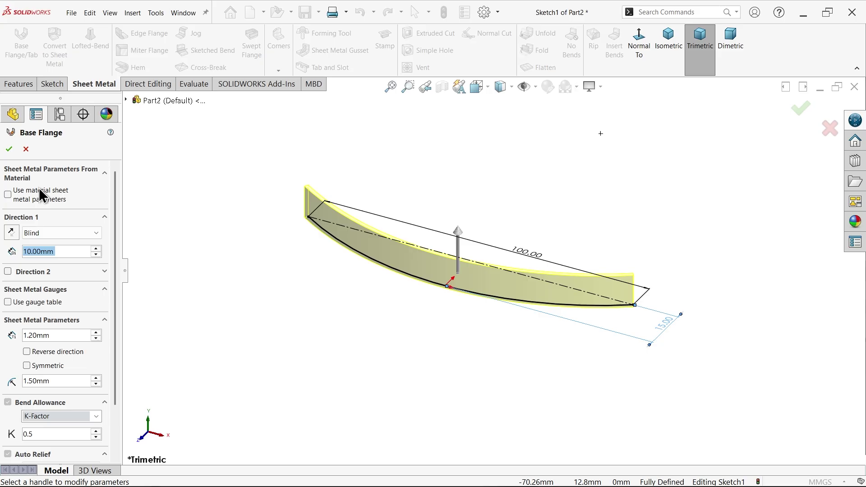
left_click(46, 232)
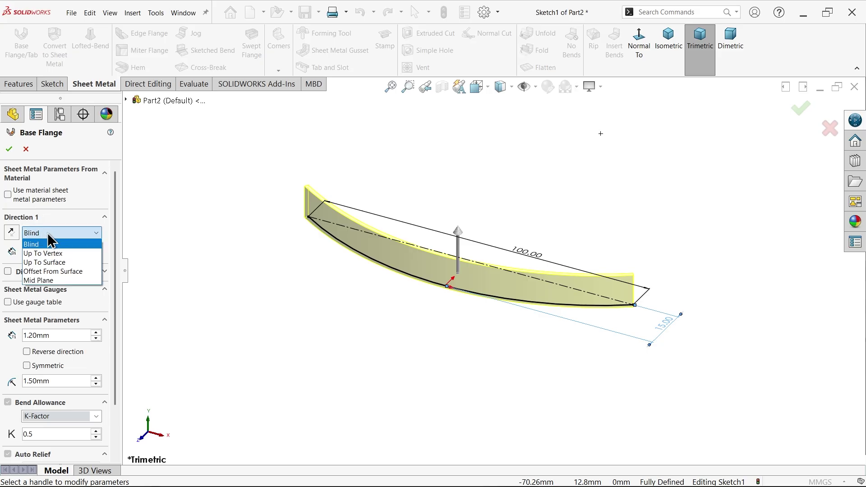
left_click(53, 281)
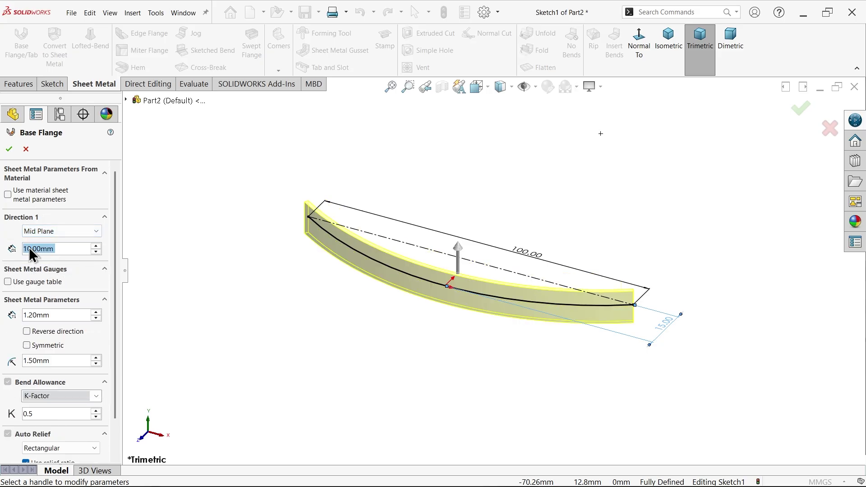
type("150")
key("Return")
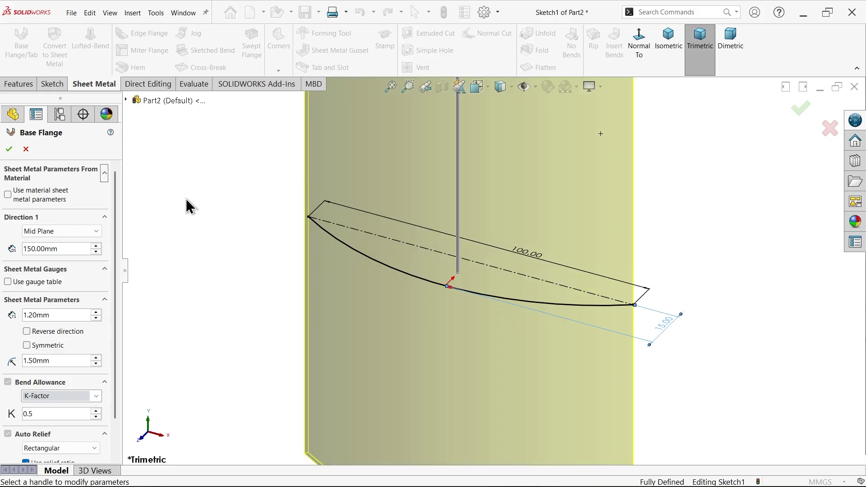
Set the base flange's thickness and bend radius to 1 mm each and create the flange
scroll(604, 298, "down", 3)
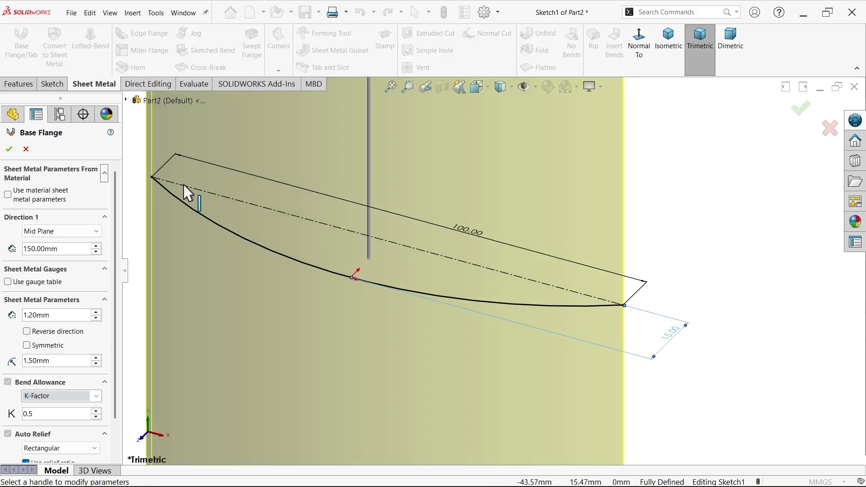
left_click_drag(59, 315, 20, 310)
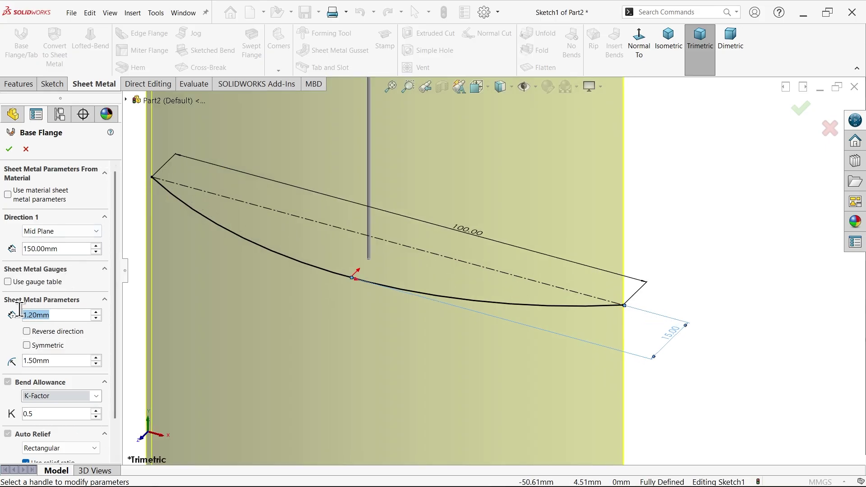
type("1")
left_click(55, 360)
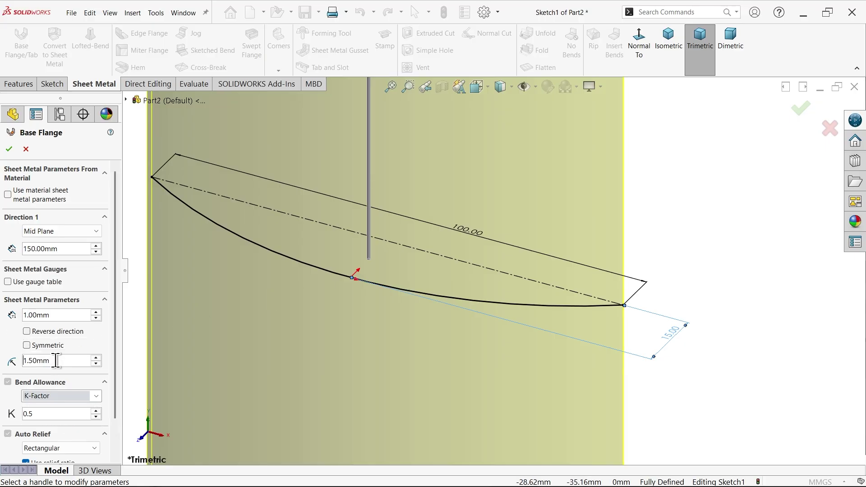
left_click_drag(55, 361, 18, 360)
type("1")
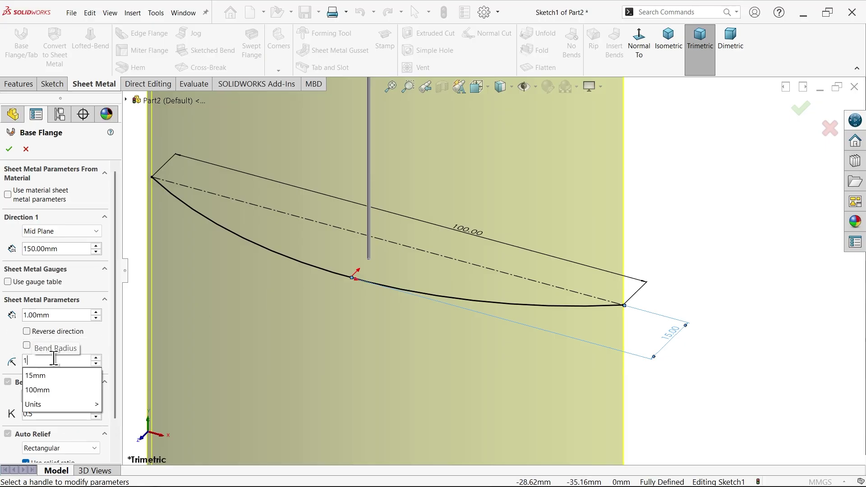
key("Return")
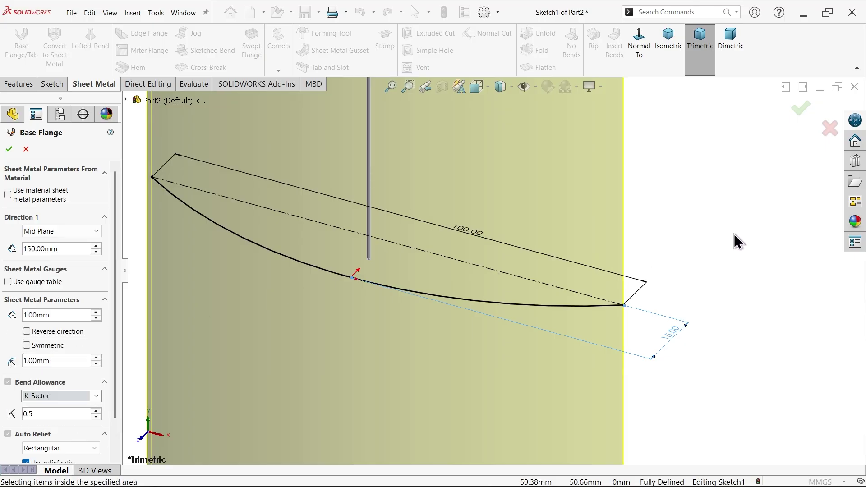
left_click(9, 150)
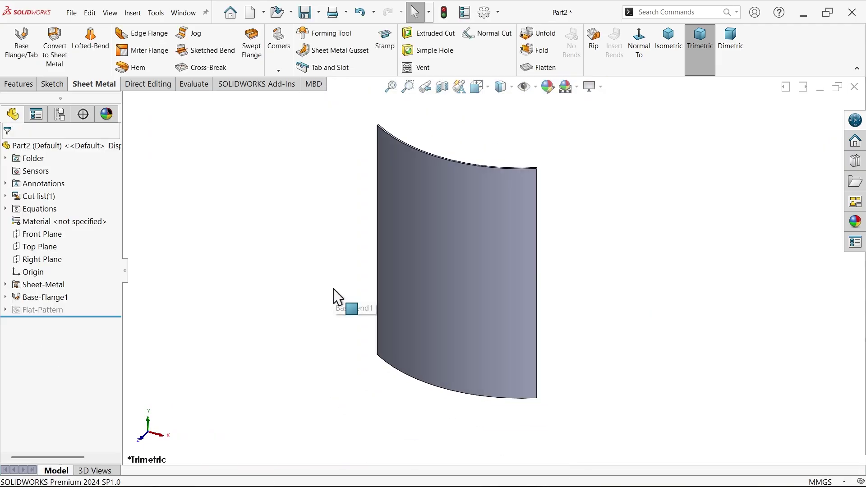
Unfold all bends of the curved plate, keeping its straight right side edge fixed
scroll(483, 190, "down", 3)
middle_click_drag(489, 193, 518, 226)
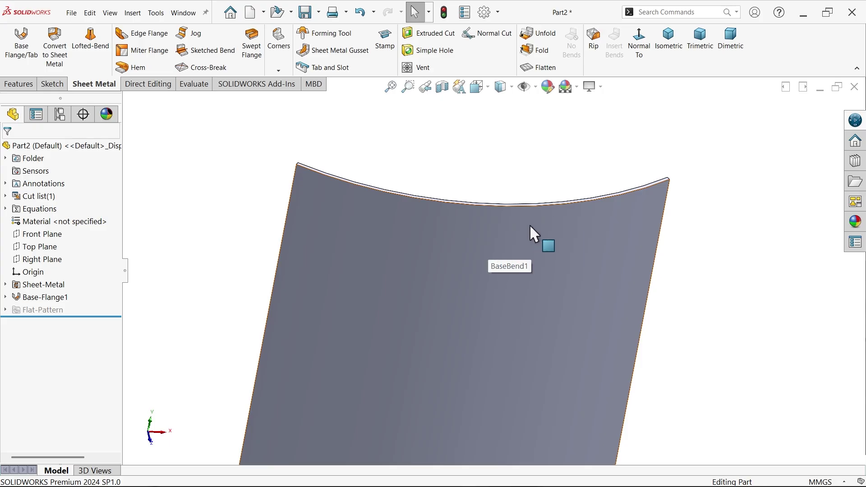
left_click(545, 36)
scroll(431, 264, "up", 3)
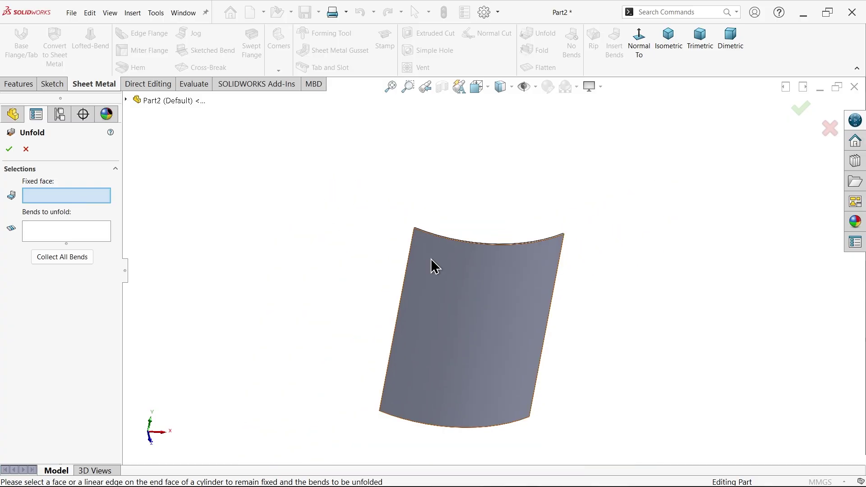
middle_click_drag(431, 265, 397, 225)
scroll(559, 262, "down", 5)
middle_click_drag(559, 262, 528, 304)
left_click(559, 243)
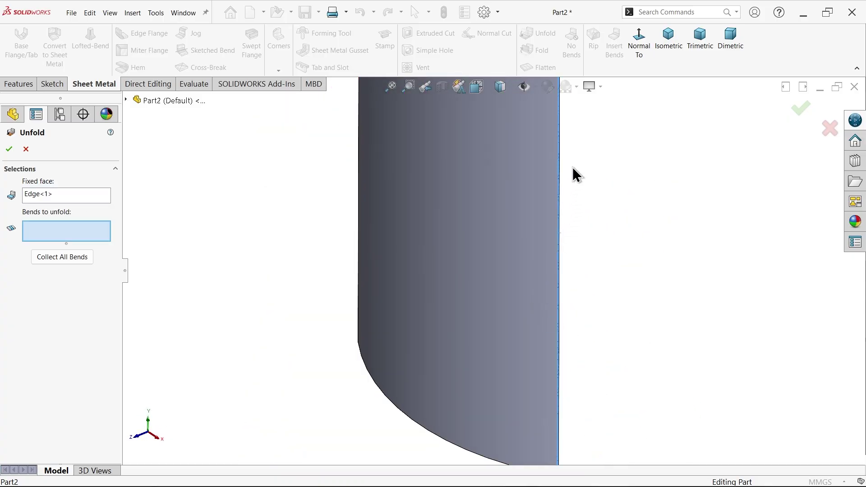
scroll(559, 239, "up", 3)
scroll(519, 232, "down", 3)
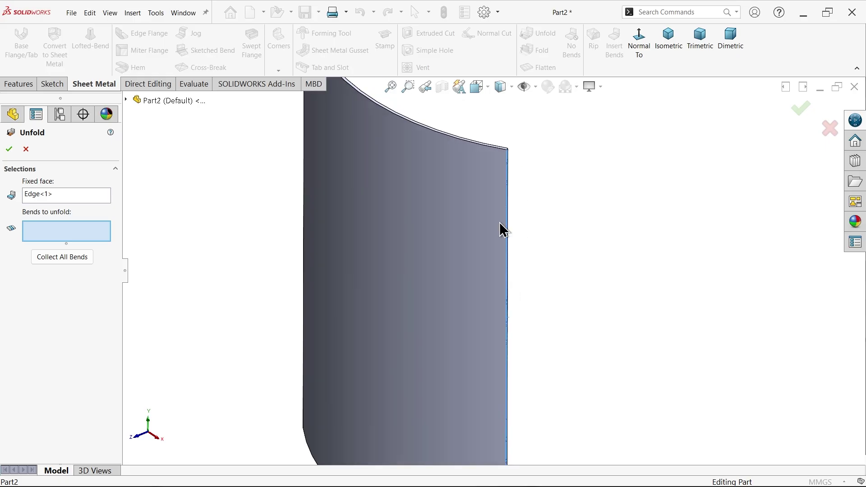
left_click(61, 257)
left_click(9, 149)
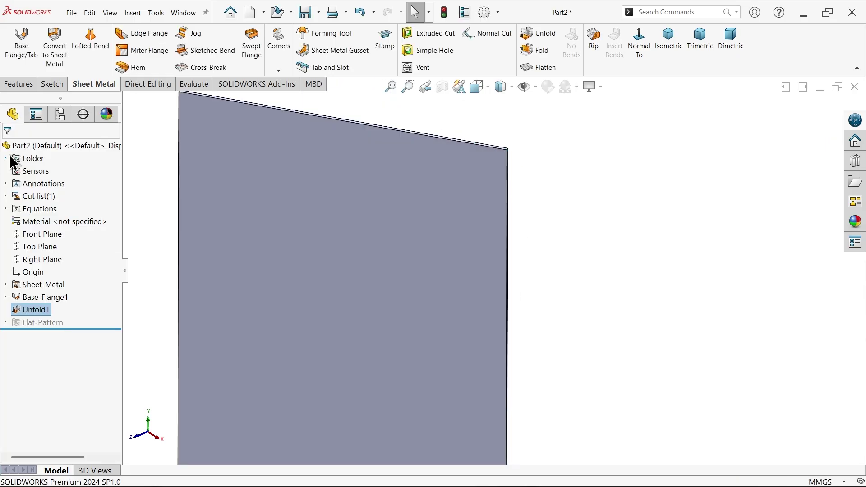
Start a sketch on the flattened plate's face and draw centerlines from the upper edge's midpoint to the plate's centre and on to the right edge
scroll(424, 232, "up", 3)
mouse_move(424, 232)
middle_mouse_down()
mouse_move(411, 392)
mouse_move(427, 245)
mouse_move(431, 253)
middle_mouse_up()
left_click(431, 254)
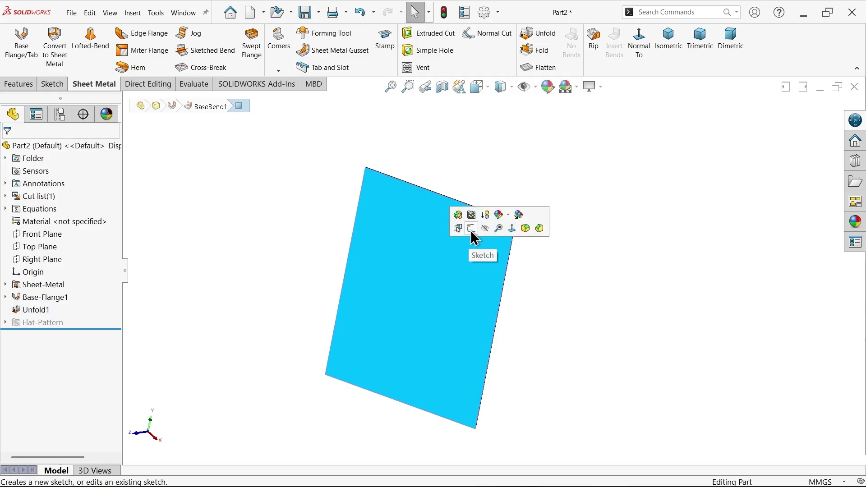
left_click(472, 231)
left_click(84, 33)
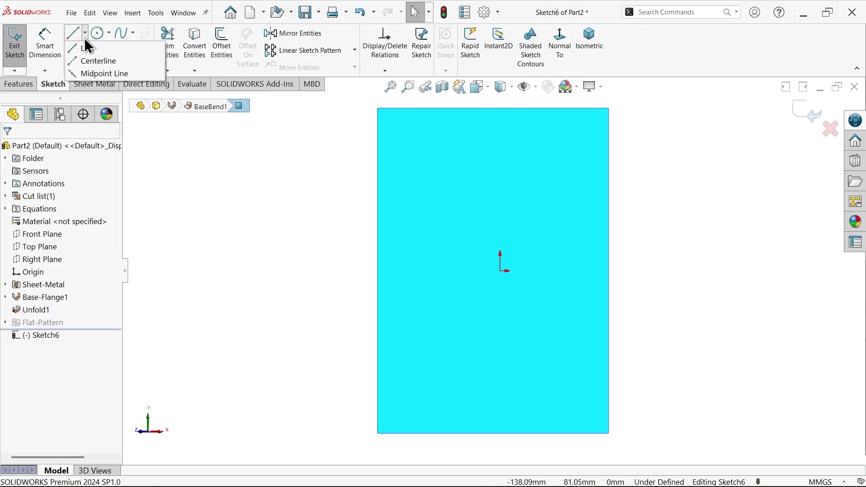
left_click(97, 62)
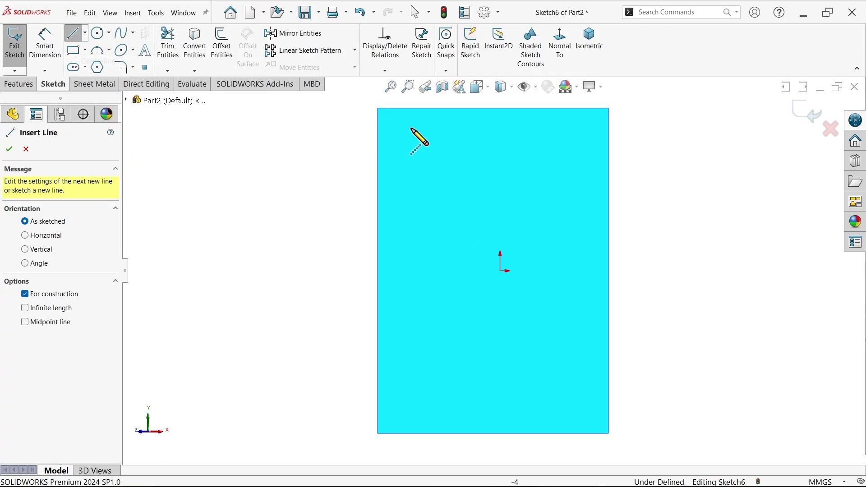
left_click(494, 108)
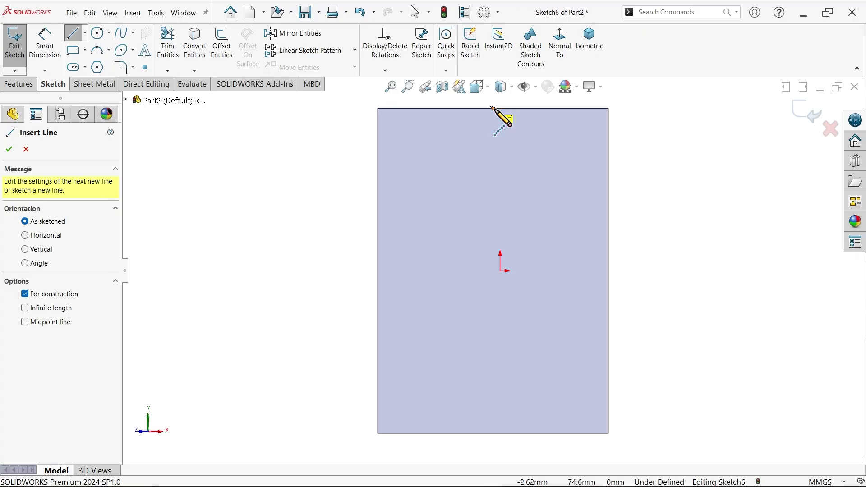
left_click(493, 271)
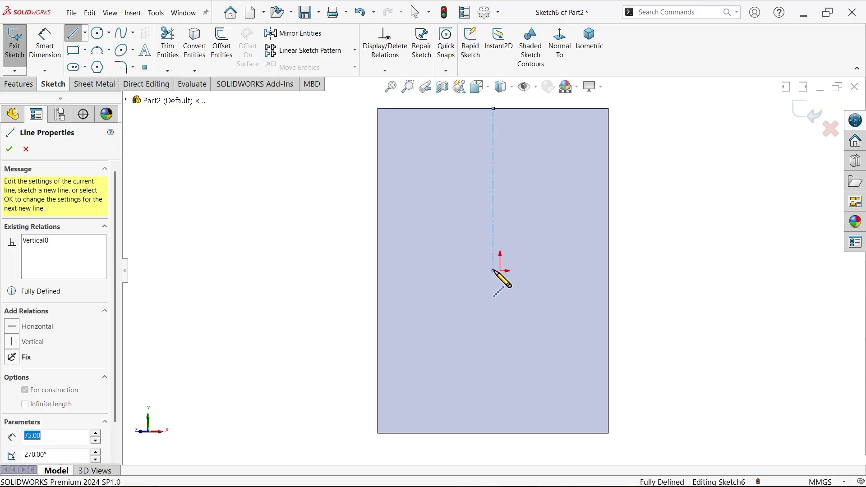
left_click(608, 271)
right_click(632, 236)
left_click(656, 247)
scroll(532, 270, "down", 5)
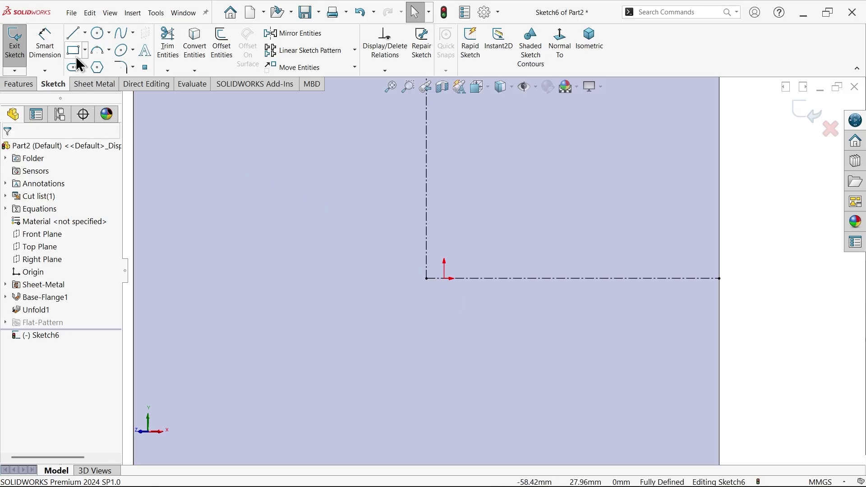
Sketch a right triangle about 17 mm wide in the plate's upper-left corner, with two sides along the plate's edges
left_click(73, 33)
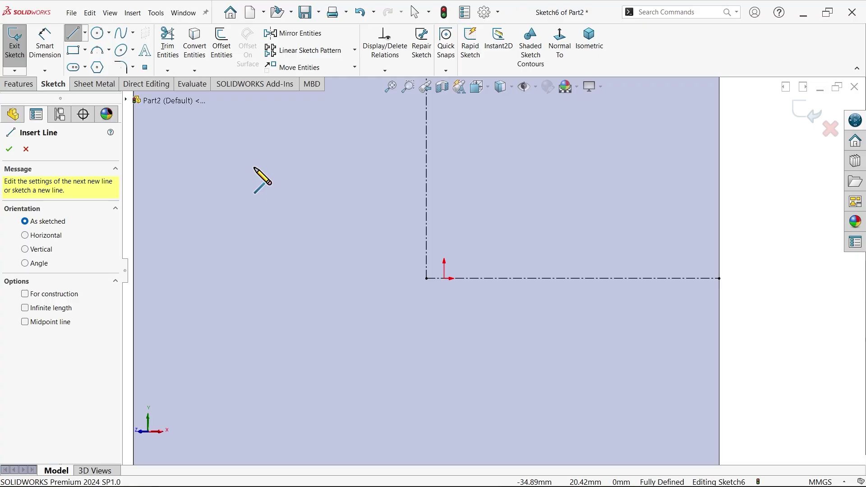
scroll(413, 224, "down", 3)
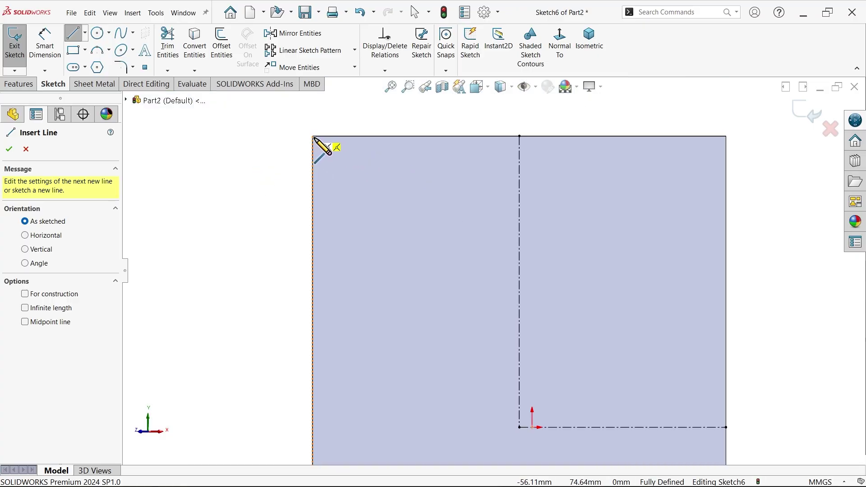
left_click(375, 136)
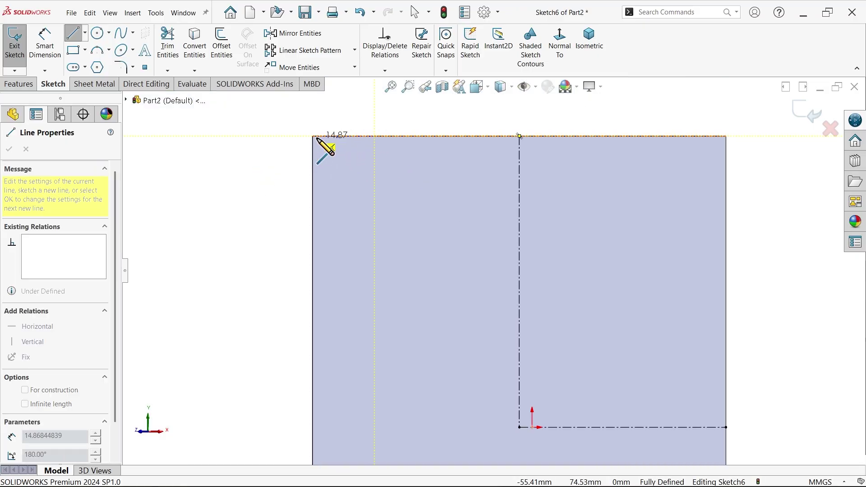
left_click(313, 136)
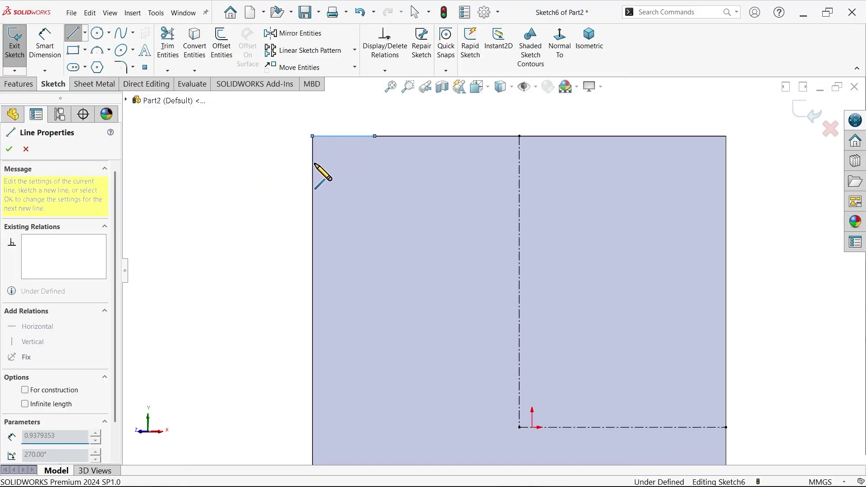
left_click(313, 207)
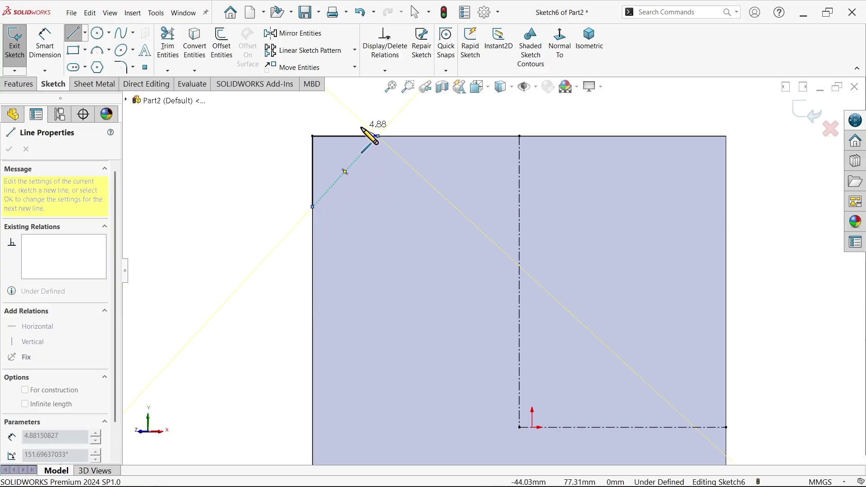
left_click(376, 136)
right_click(376, 135)
left_click(400, 135)
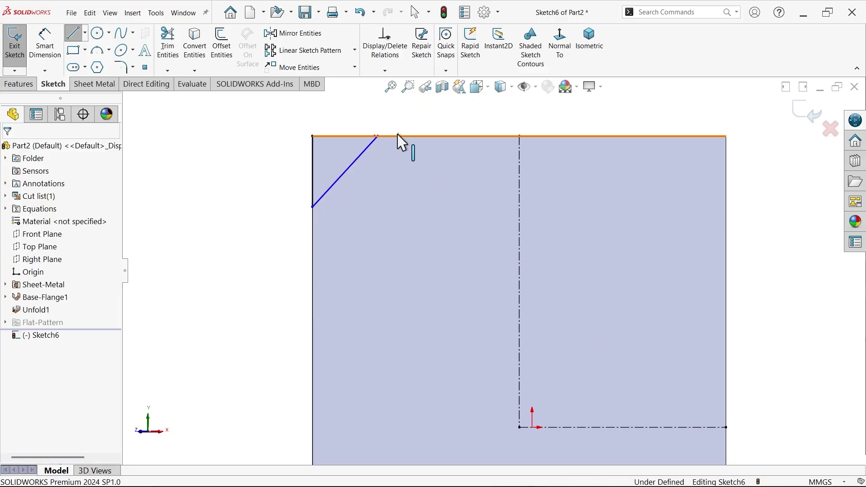
Dimension the corner triangle's horizontal side and set its length to 20 mm
left_click(375, 136)
left_click(296, 136)
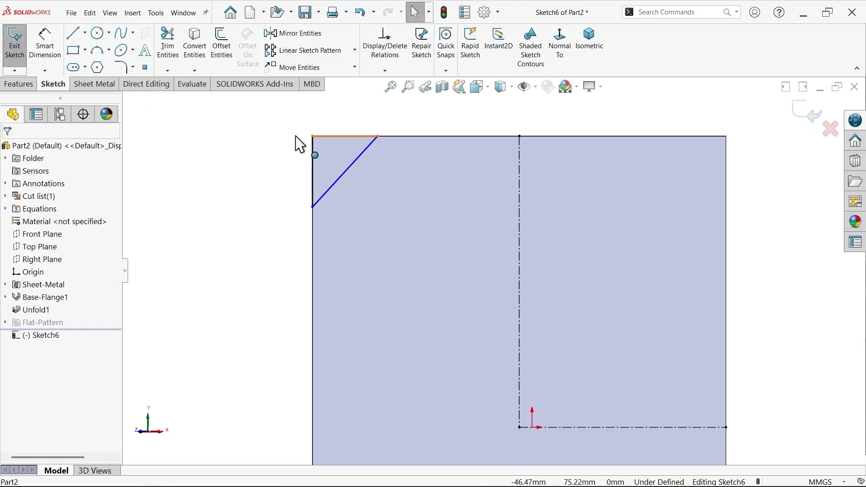
left_click(346, 136)
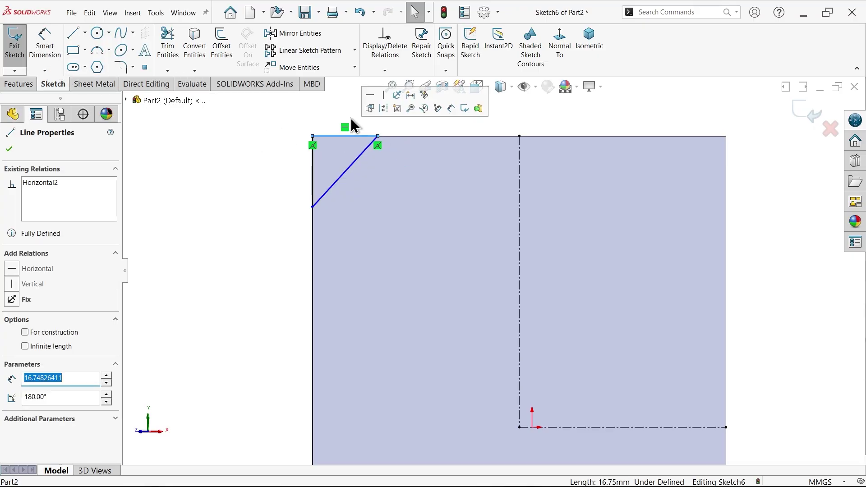
left_click(45, 50)
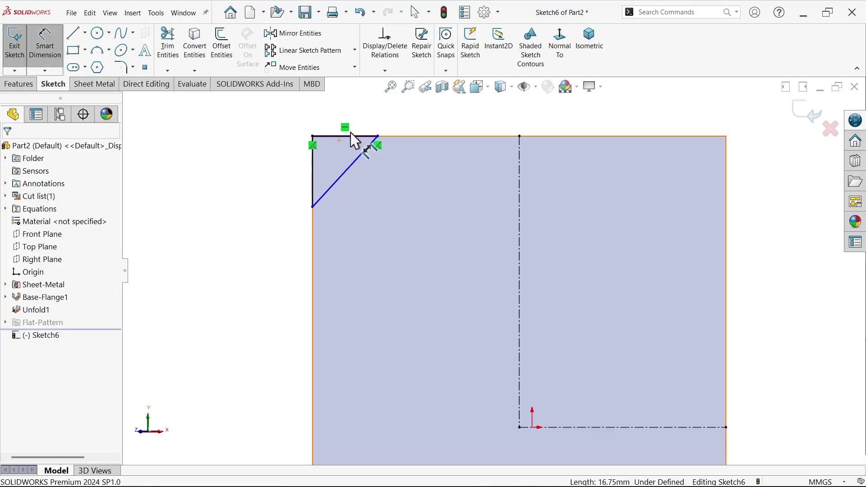
left_click(354, 136)
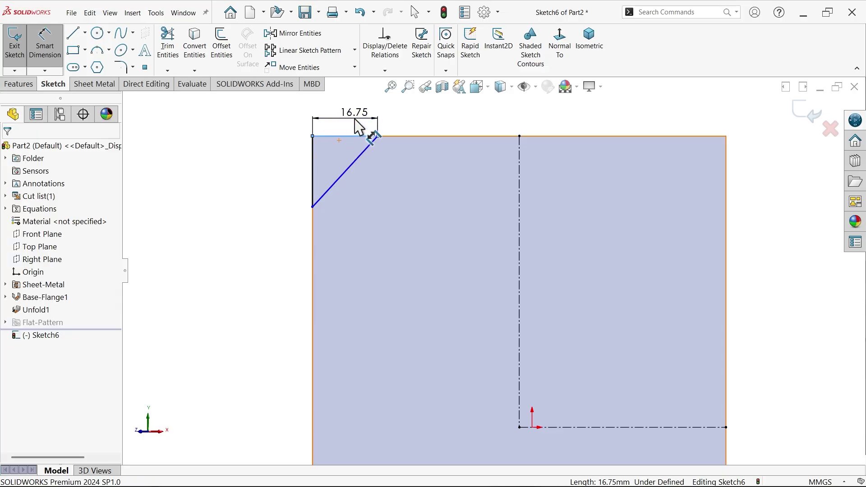
left_click(356, 123)
type("20")
left_click(291, 101)
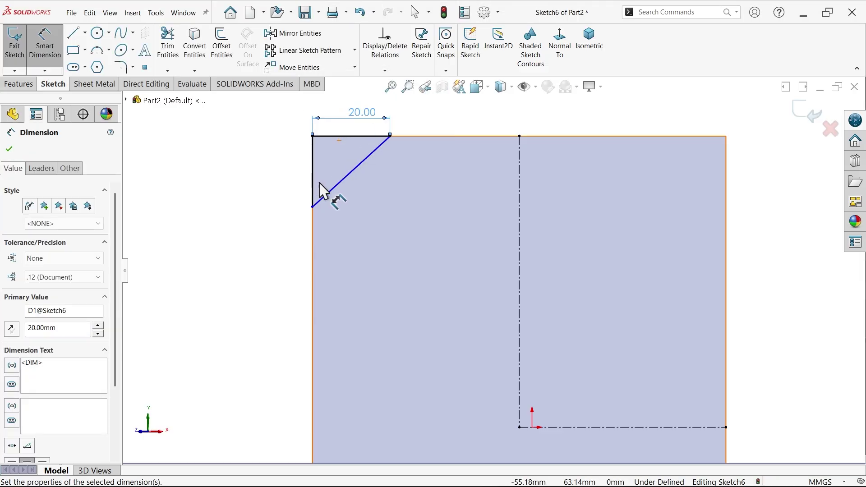
Dimension the corner triangle's vertical side and set its length to 30 mm
left_click(313, 189)
left_click(287, 183)
type("30")
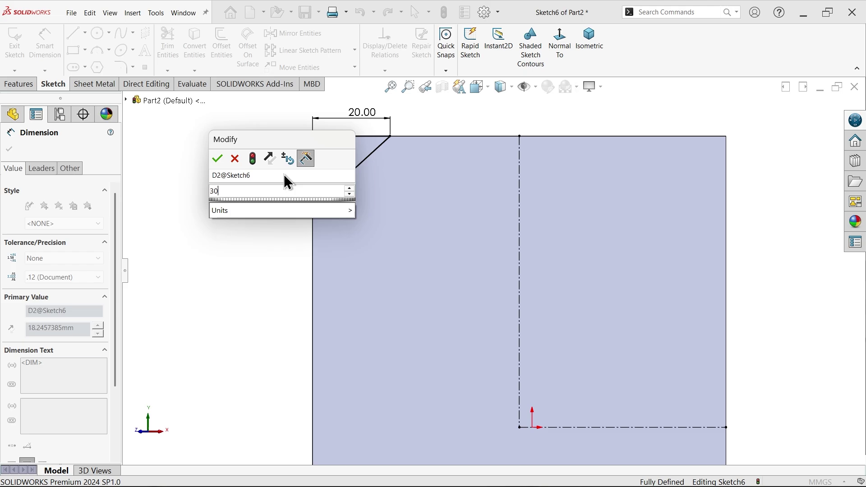
key("Return")
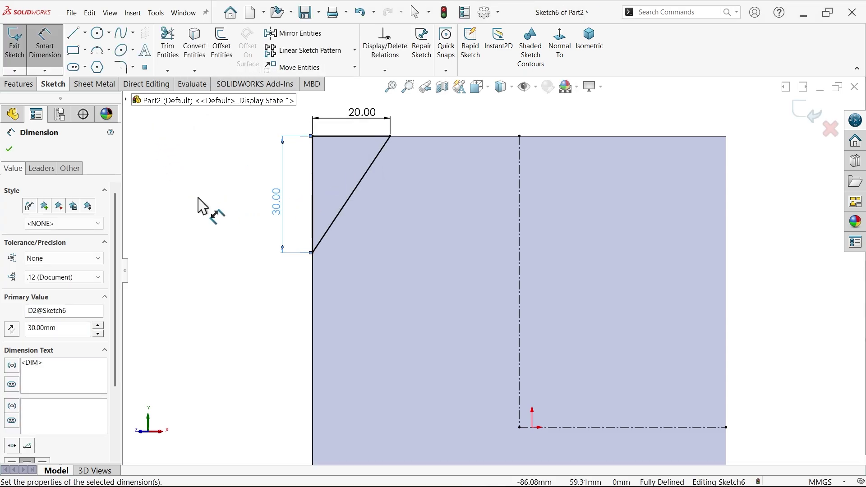
left_click(199, 199)
right_click(198, 200)
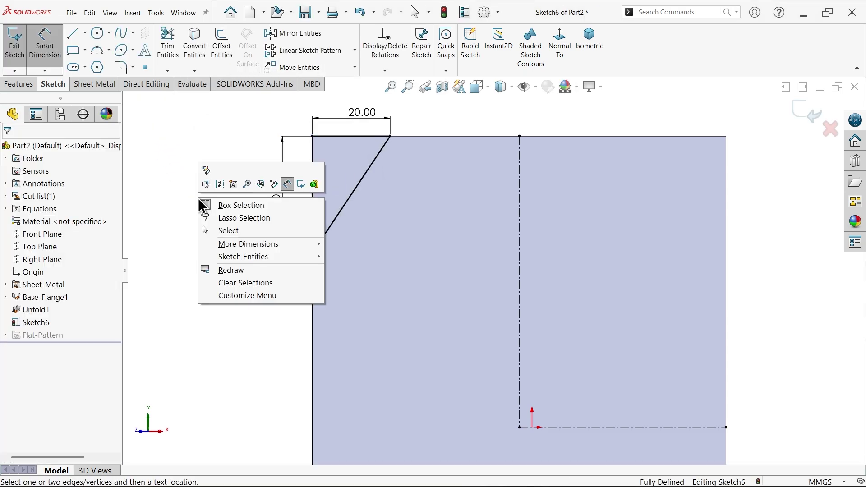
left_click(225, 231)
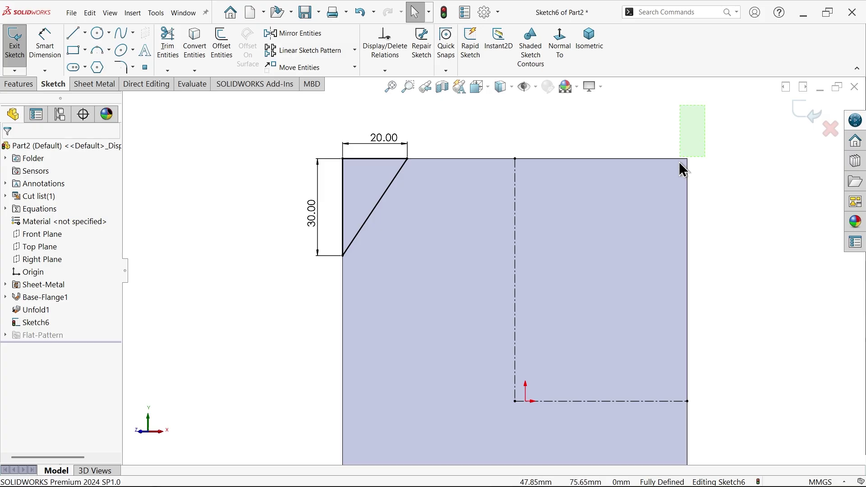
Mirror the upper-left corner triangle about the vertical centerline onto the plate's upper-right corner
left_click_drag(679, 162, 298, 299)
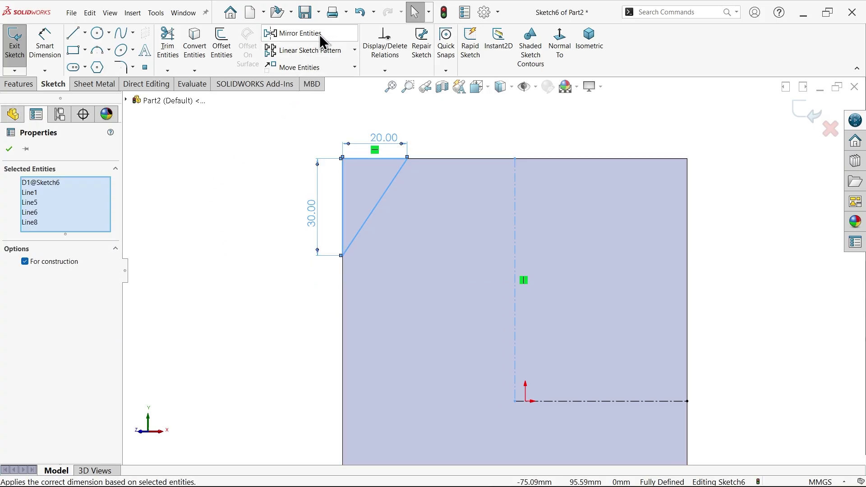
left_click(319, 34)
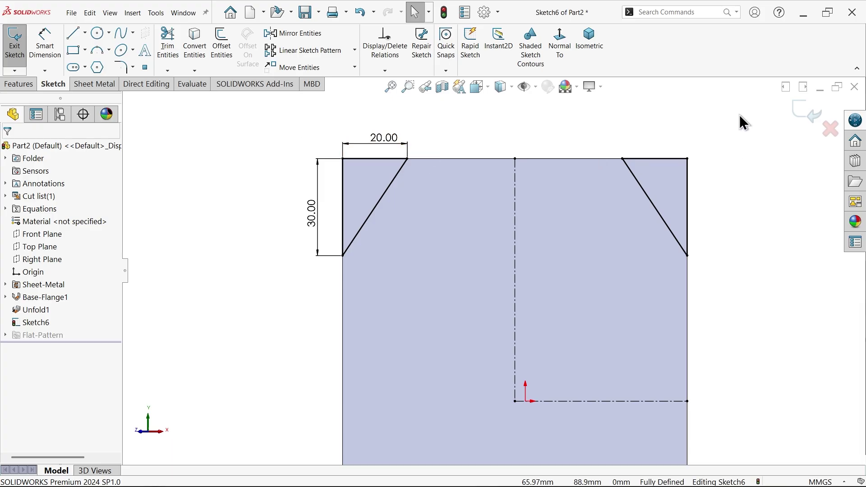
mouse_move(739, 114)
left_mouse_down()
mouse_move(316, 317)
mouse_move(272, 317)
left_mouse_up()
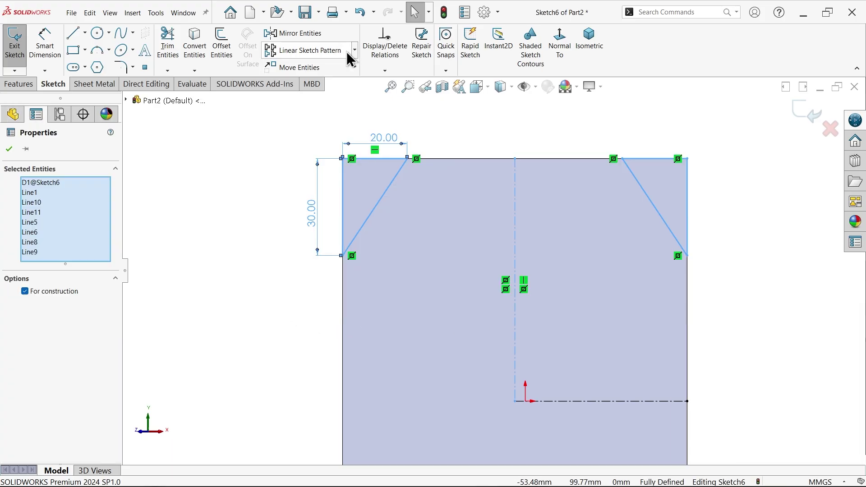
left_click(316, 34)
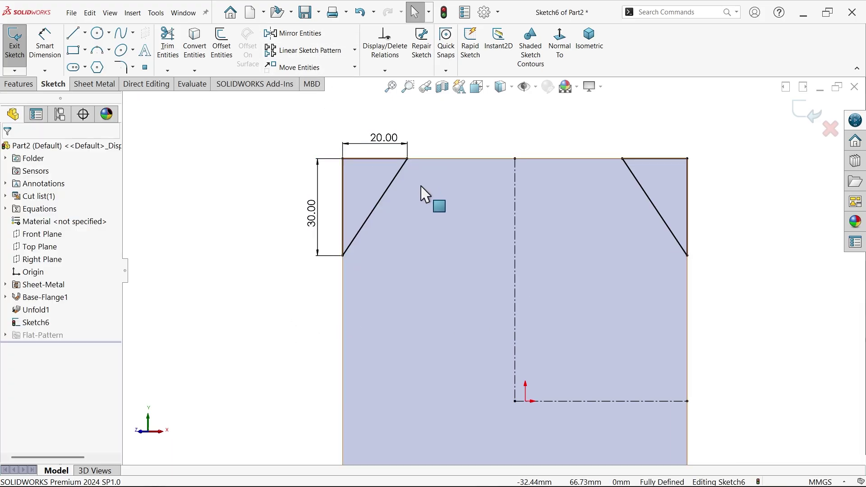
Mirror both upper corner triangles about the horizontal centerline onto the plate's lower corners, keeping the originals
scroll(451, 234, "up", 5)
scroll(514, 300, "down", 2)
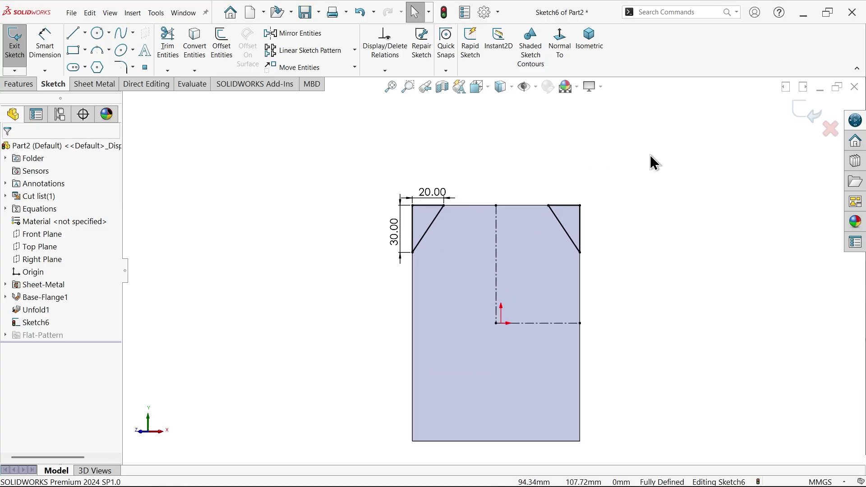
mouse_move(649, 154)
left_mouse_down()
mouse_move(360, 363)
mouse_move(364, 370)
left_mouse_up()
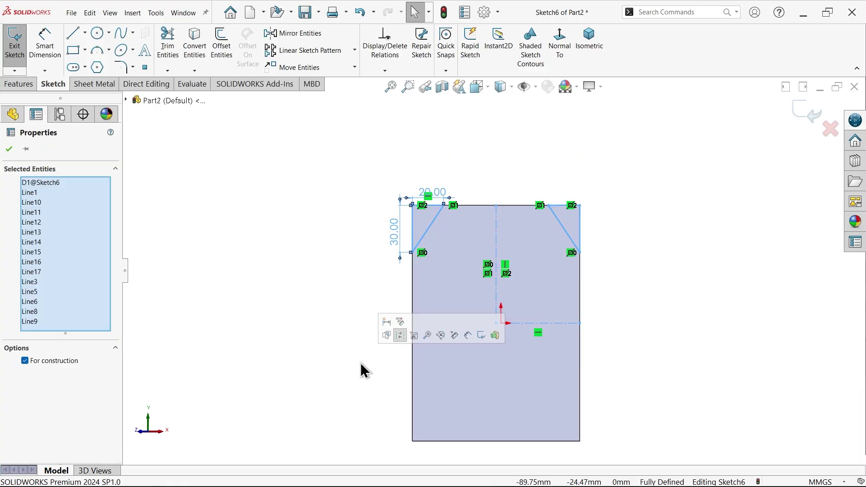
left_click(316, 34)
left_click(57, 422)
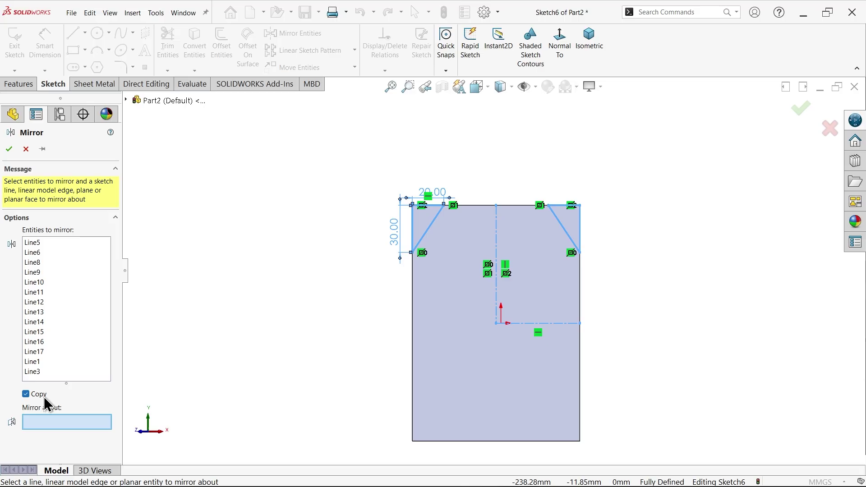
left_click(540, 324)
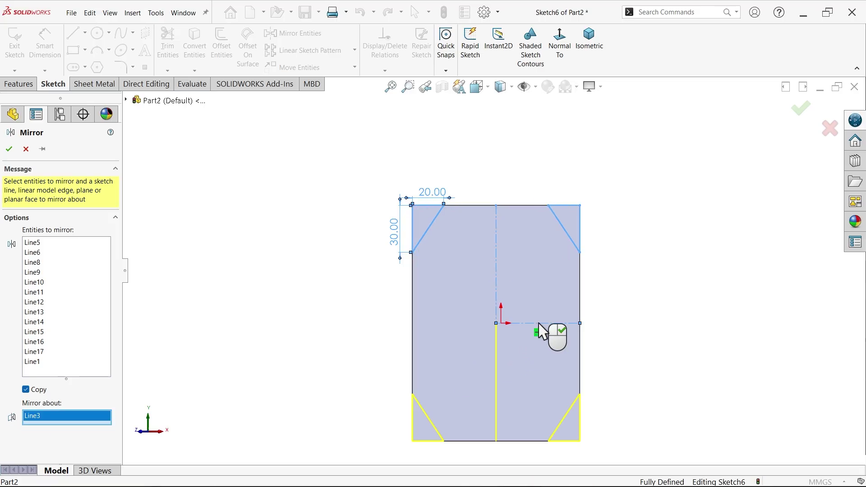
left_click(11, 151)
Cut the four triangular corner regions out of the flattened plate with a Blind Extruded Cut linked to the sheet thickness
left_click(111, 86)
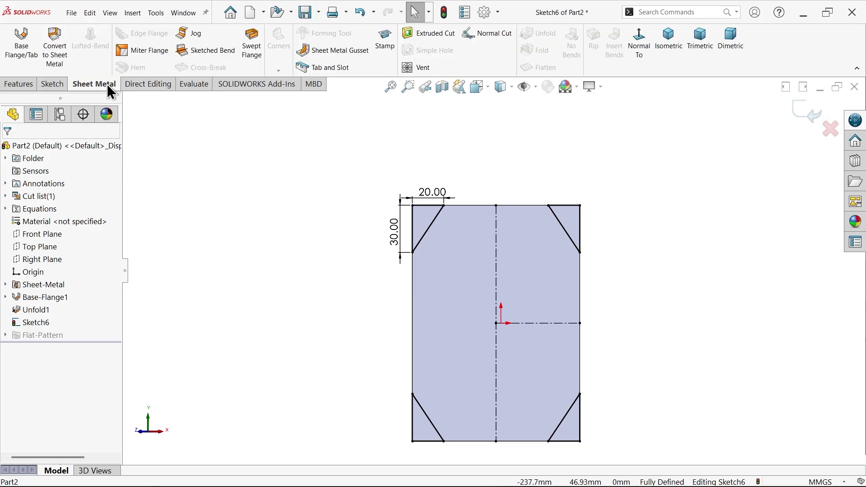
left_click(431, 34)
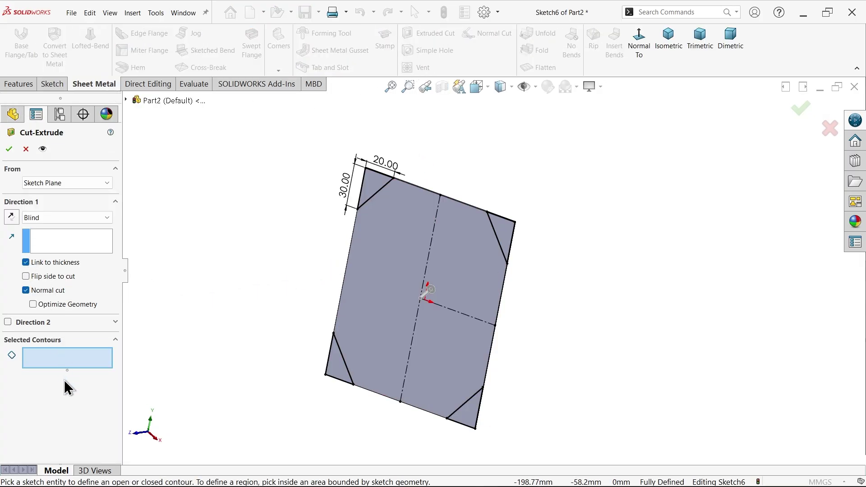
left_click(378, 188)
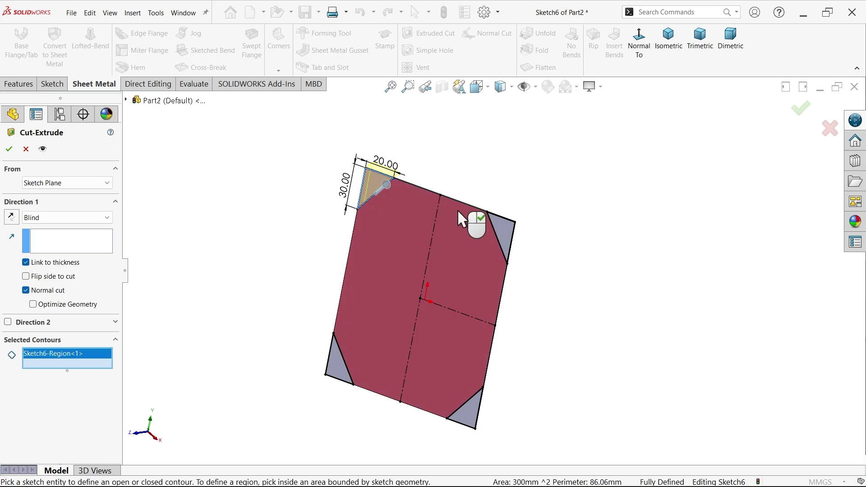
left_click(500, 226)
left_click(473, 414)
left_click(340, 370)
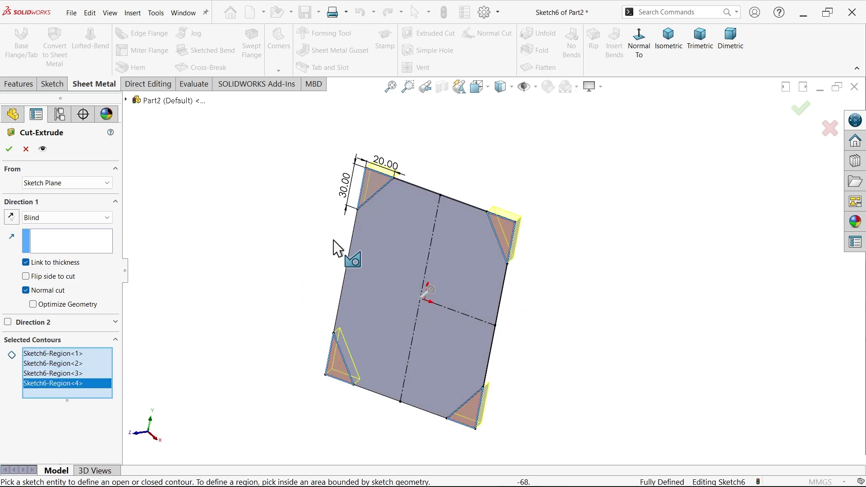
left_click(51, 263)
double_click(26, 265)
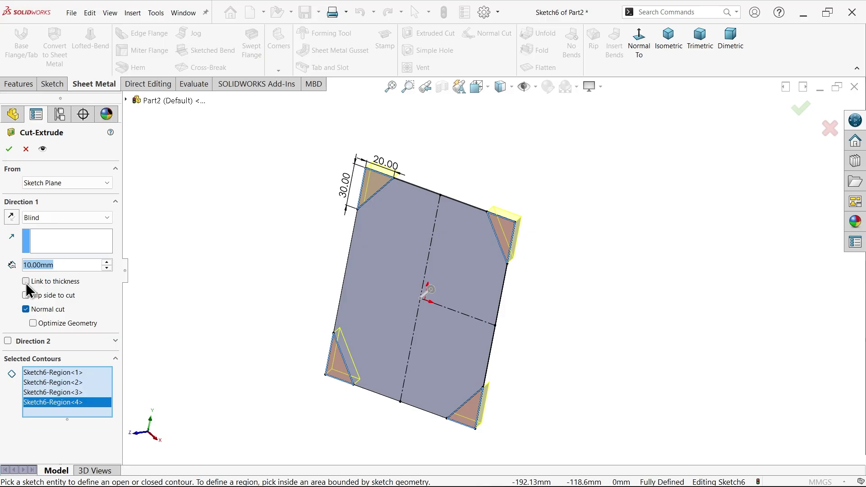
left_click(25, 282)
scroll(437, 238, "down", 4)
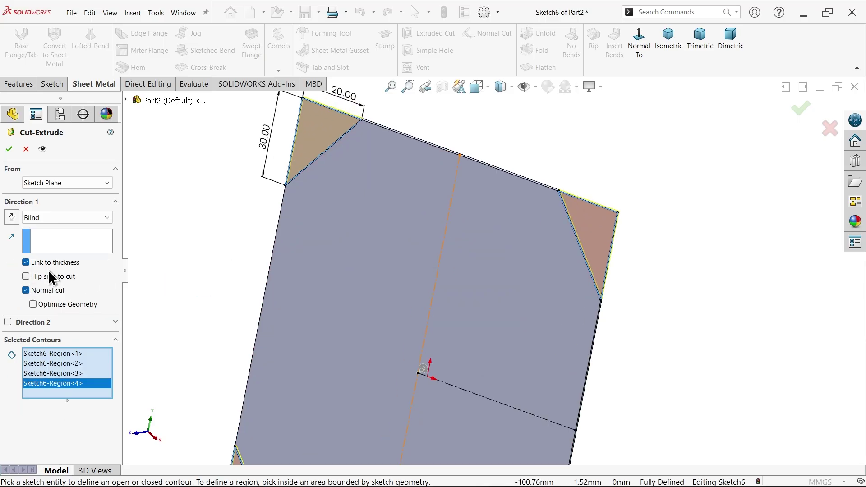
left_click(9, 150)
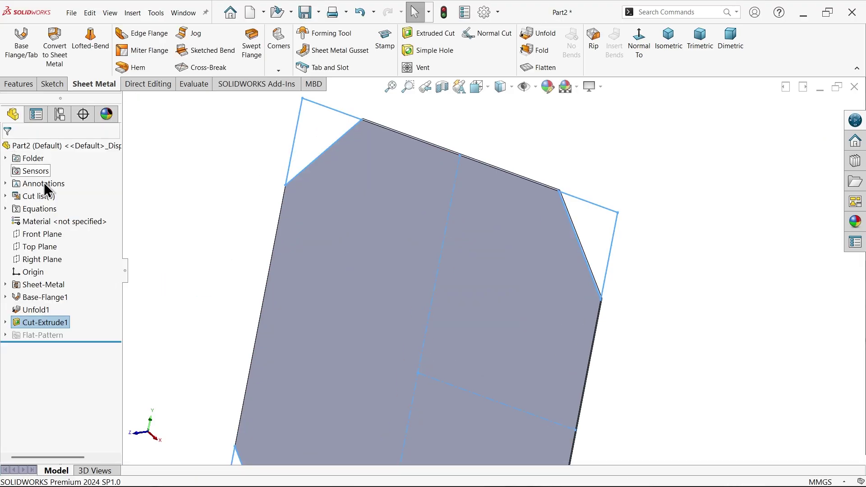
middle_click_drag(257, 230, 270, 251)
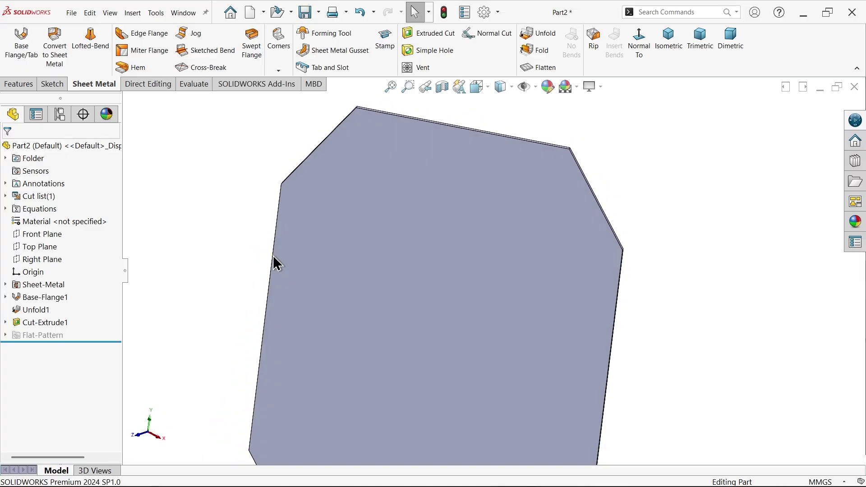
left_click(30, 89)
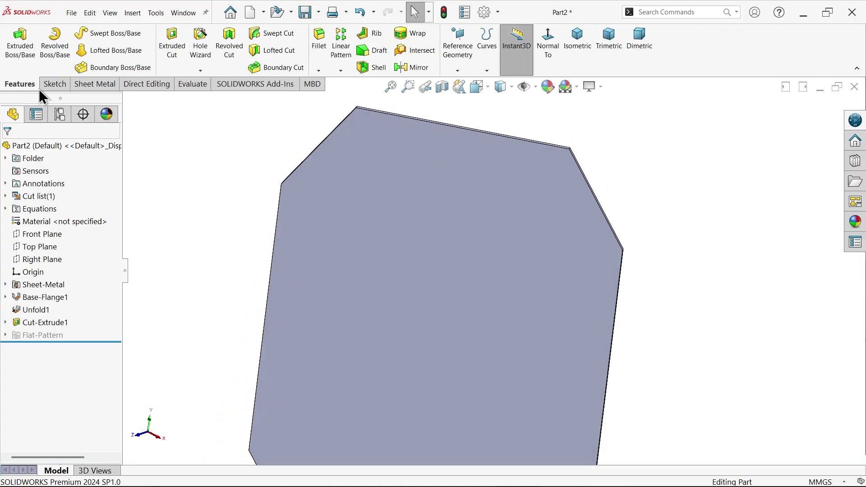
left_click(341, 71)
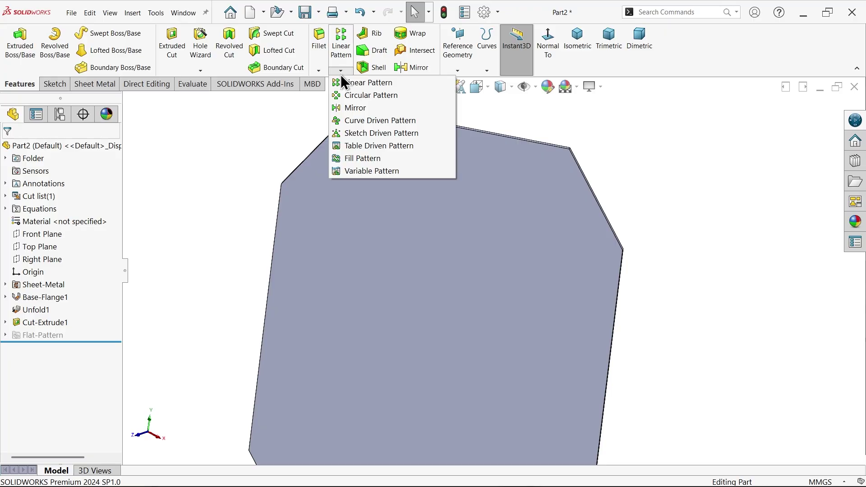
left_click(354, 160)
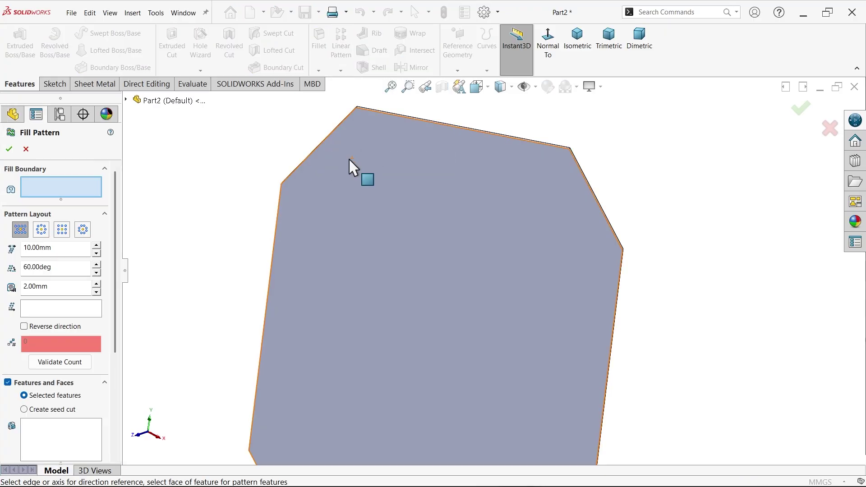
left_click_drag(116, 224, 72, 286)
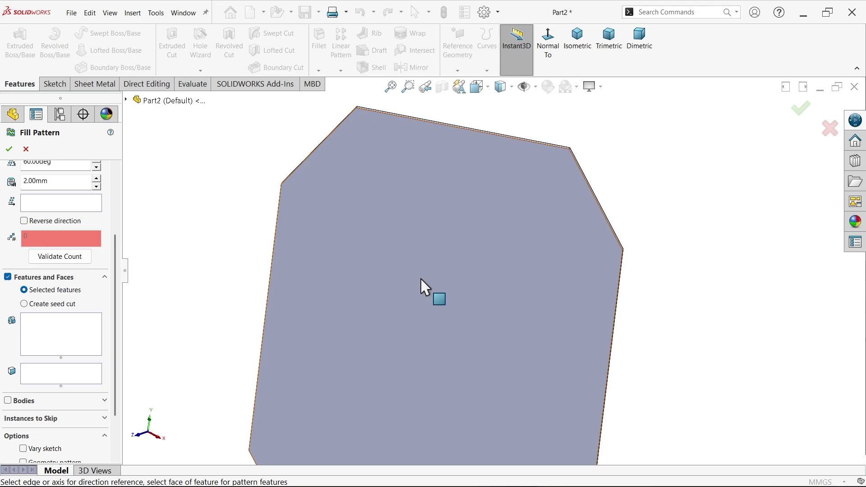
left_click(24, 305)
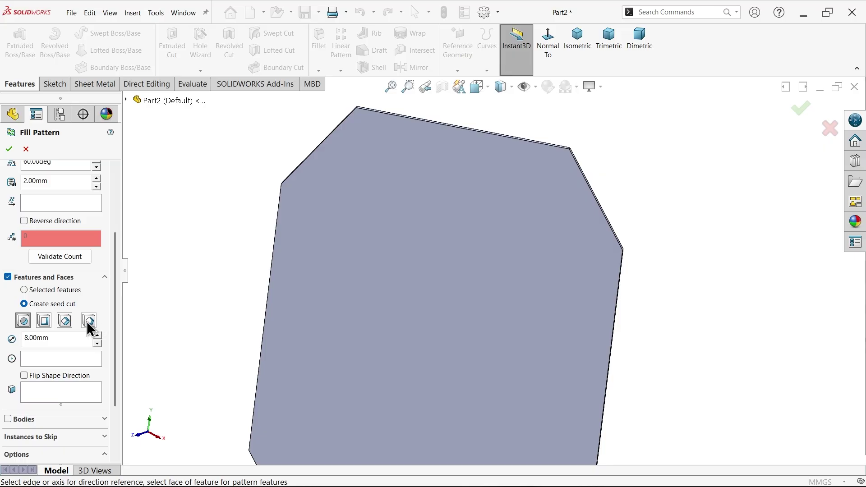
left_click(25, 291)
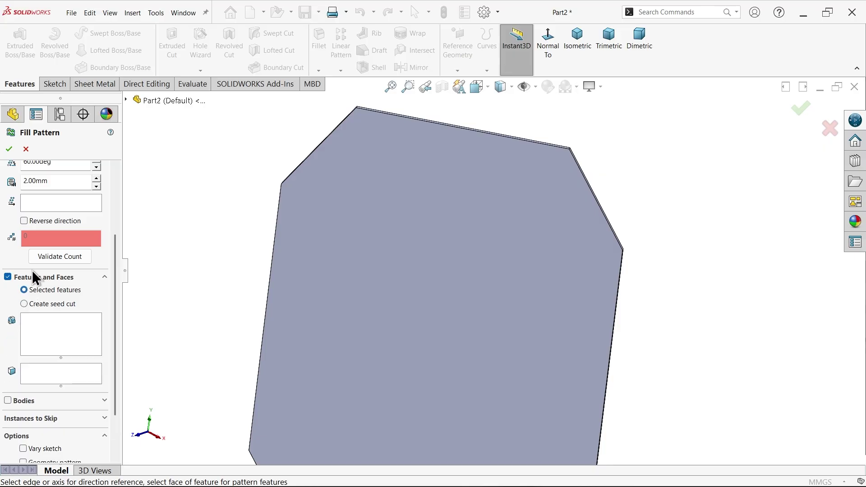
left_click(25, 149)
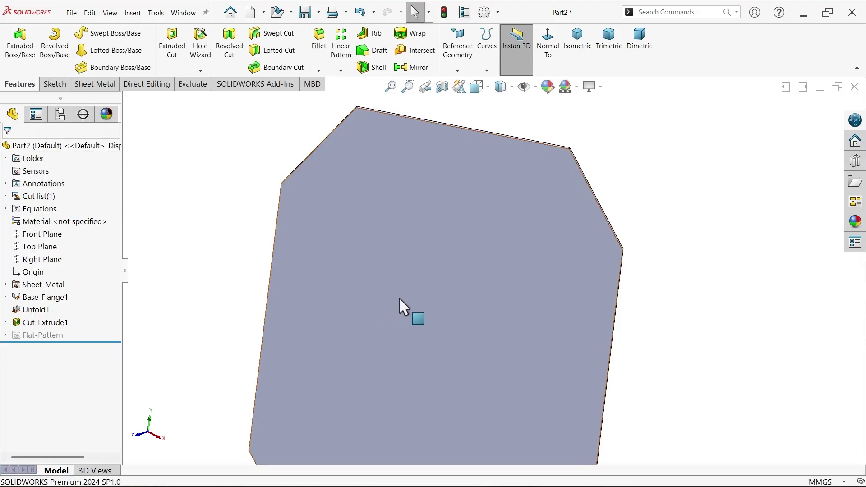
Start a new sketch on the flattened plate's large face and show the corner cut's sketch with its centerlines
scroll(400, 303, "up", 3)
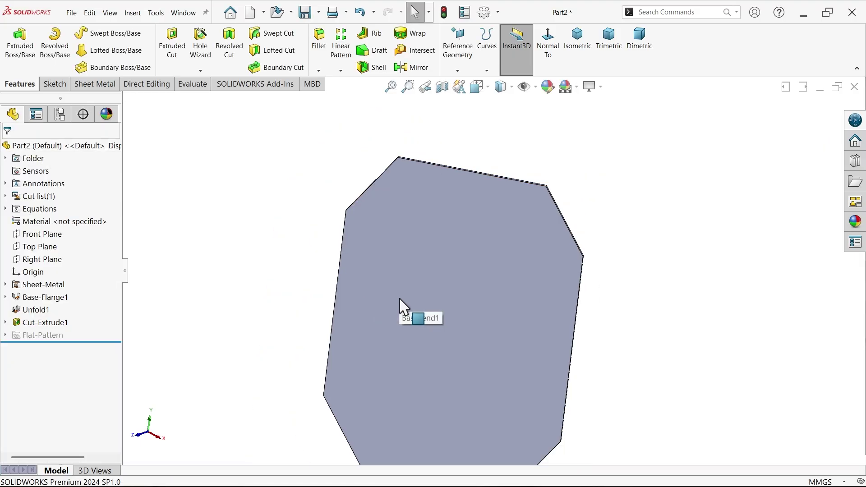
scroll(461, 320, "down", 4)
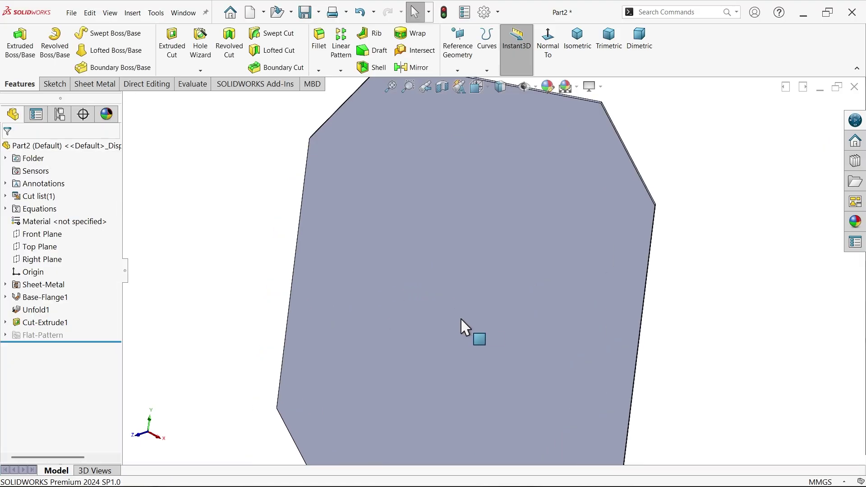
left_click(491, 305)
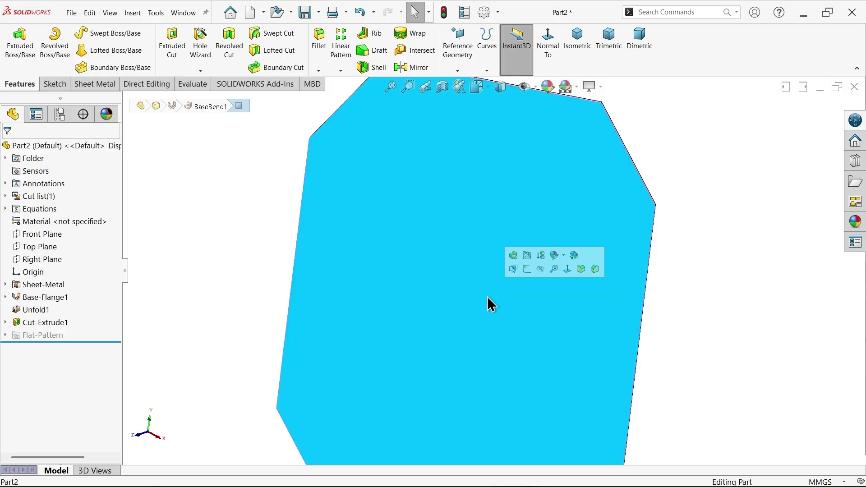
left_click(527, 268)
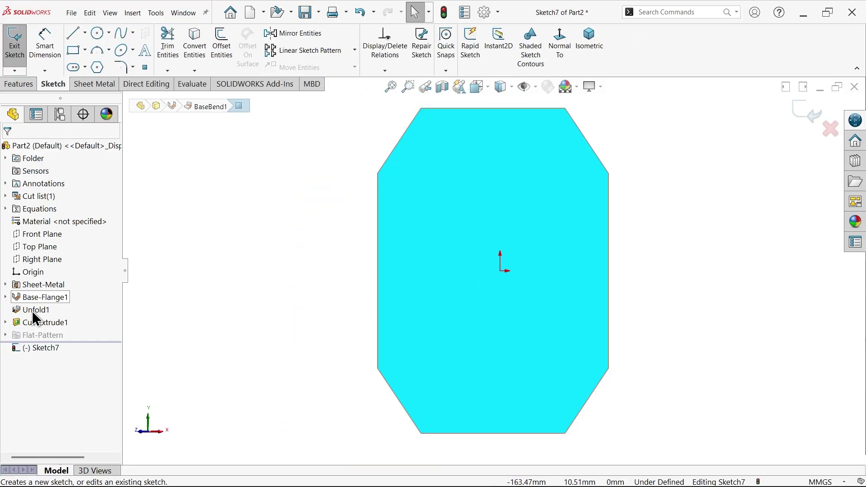
left_click(6, 322)
left_click(46, 334)
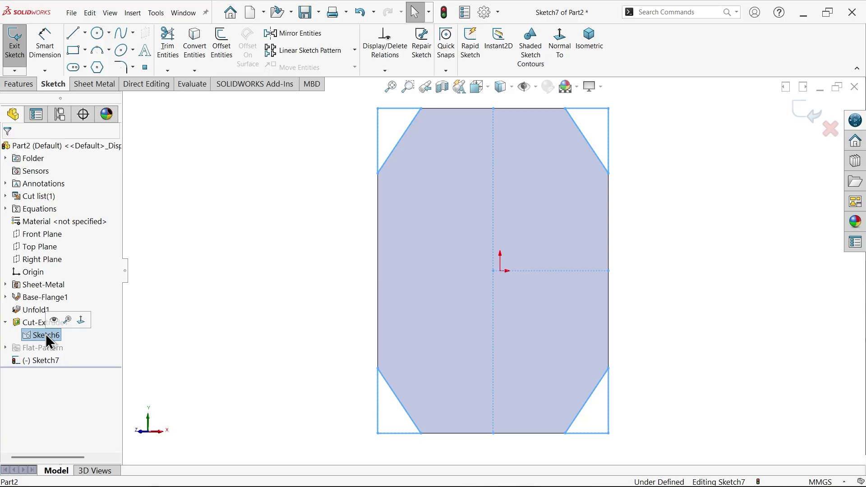
key("Escape")
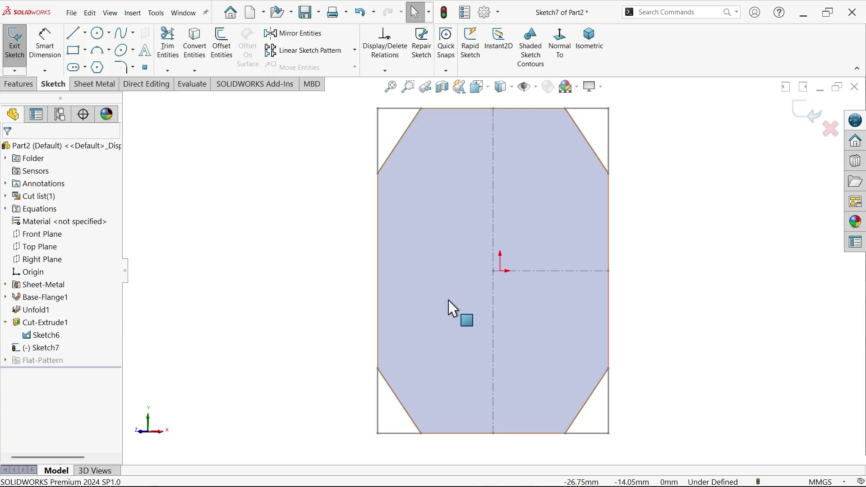
Sketch a six-sided polygon with an inscribed circle about 7.3 mm in diameter, centered at the plate's centerline intersection
left_click(98, 68)
scroll(500, 282, "down", 5)
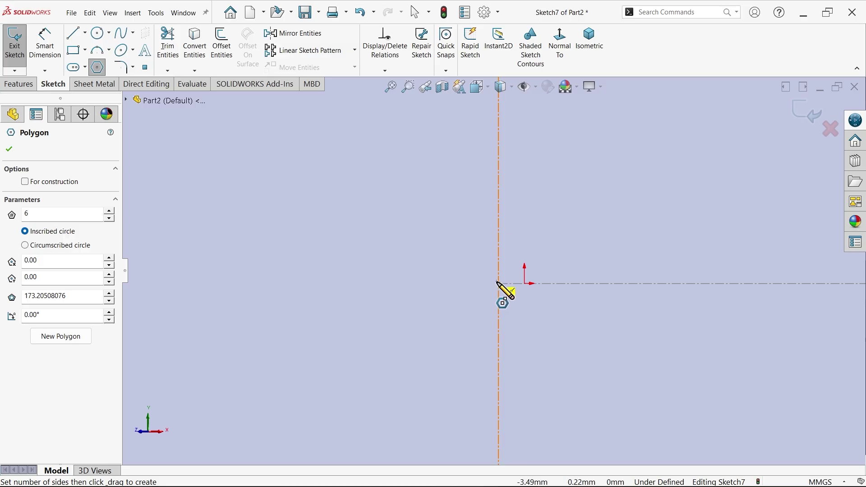
left_click(499, 284)
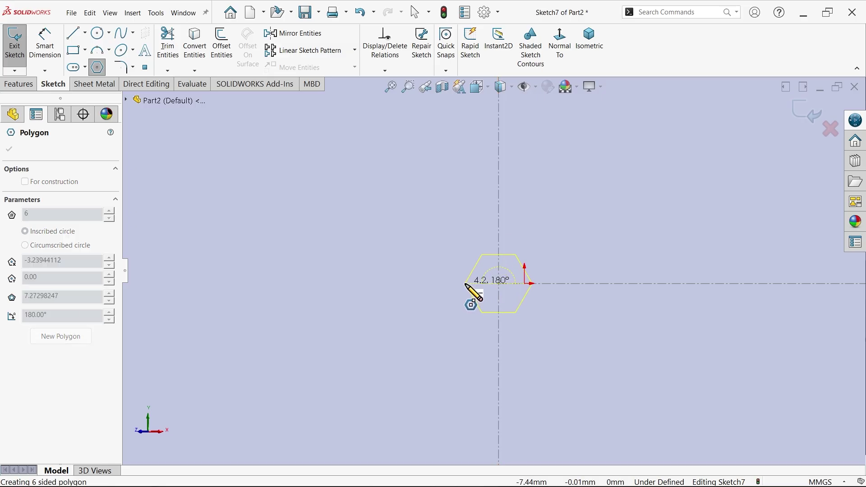
left_click(466, 285)
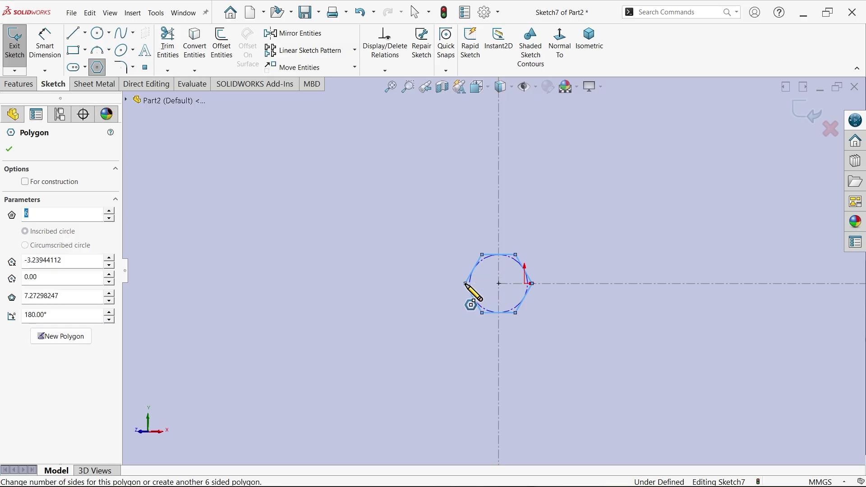
right_click(241, 214)
left_click(287, 231)
Make the hexagon's upper side horizontal and set its inscribed circle's diameter to 5 mm
scroll(514, 255, "down", 3)
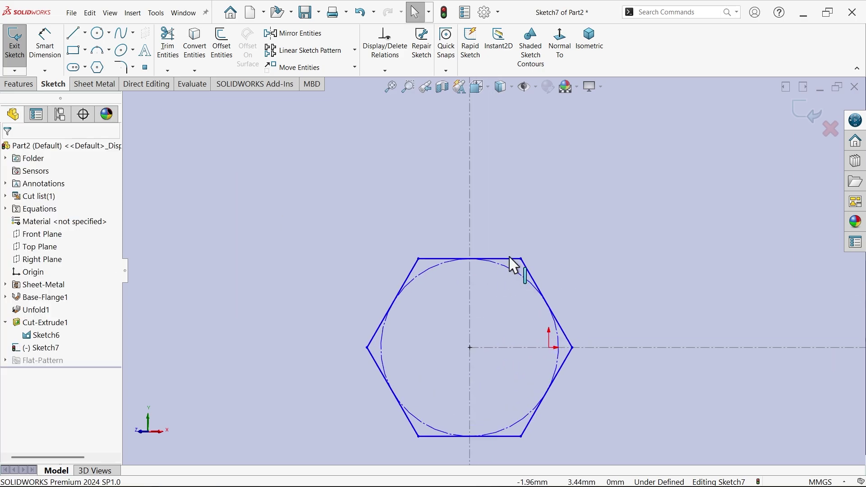
left_click(510, 262)
left_click(534, 220)
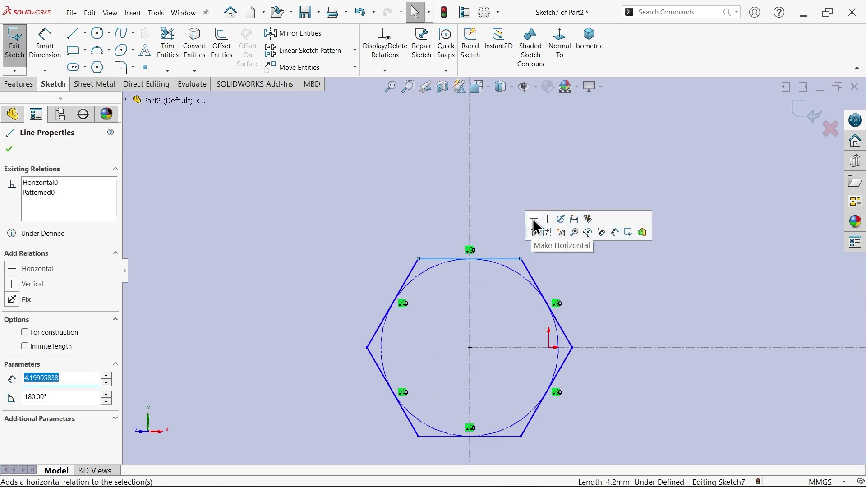
left_click(53, 52)
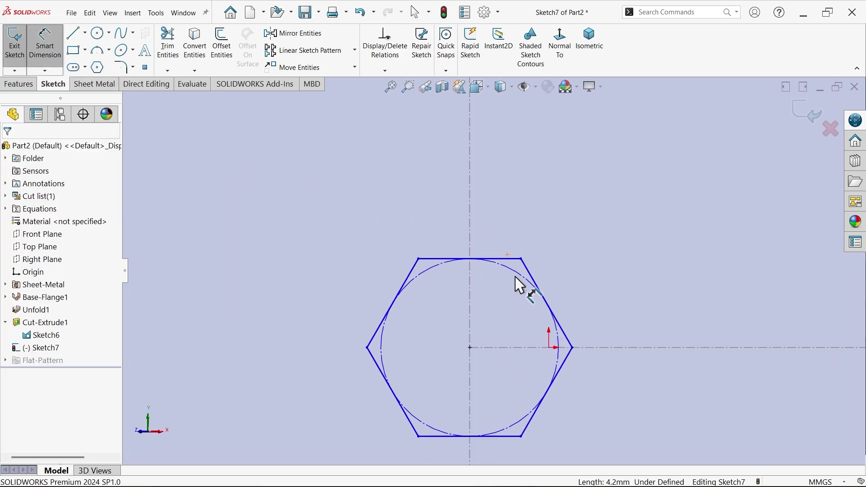
left_click(520, 282)
left_click(490, 219)
type("5")
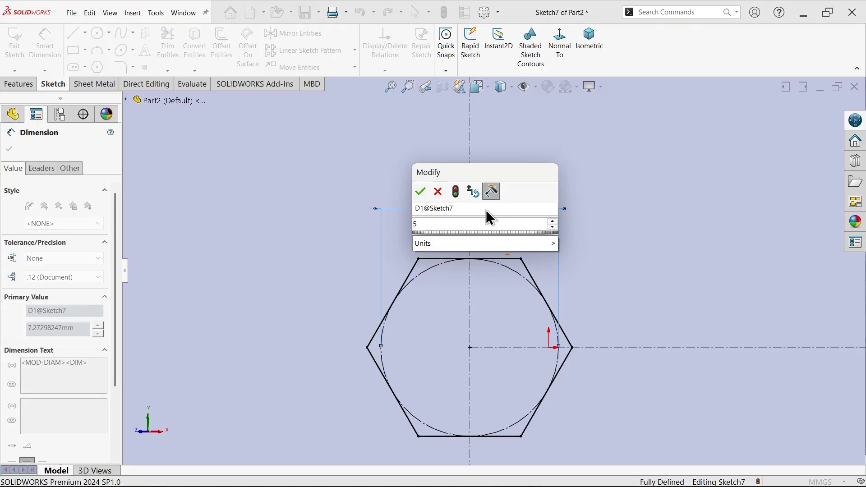
left_click(420, 191)
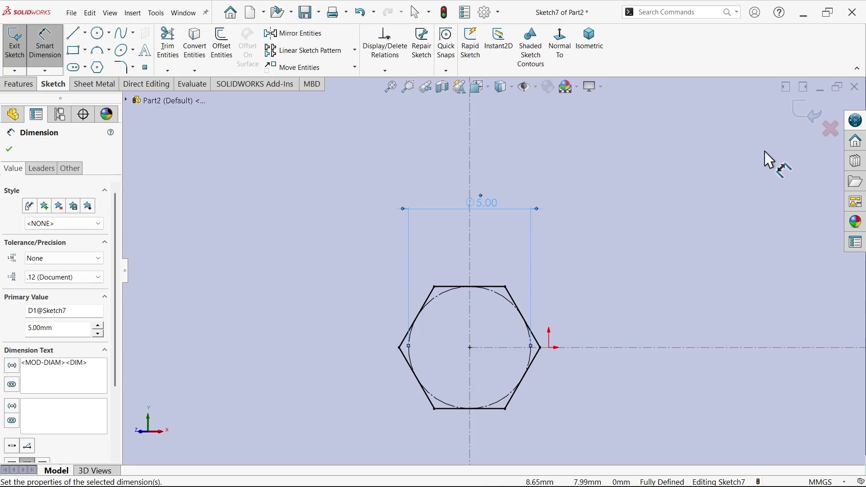
Cut the hexagon through the flattened plate with a Blind Extruded Cut linked to the sheet thickness, with Normal cut enabled
left_click(103, 85)
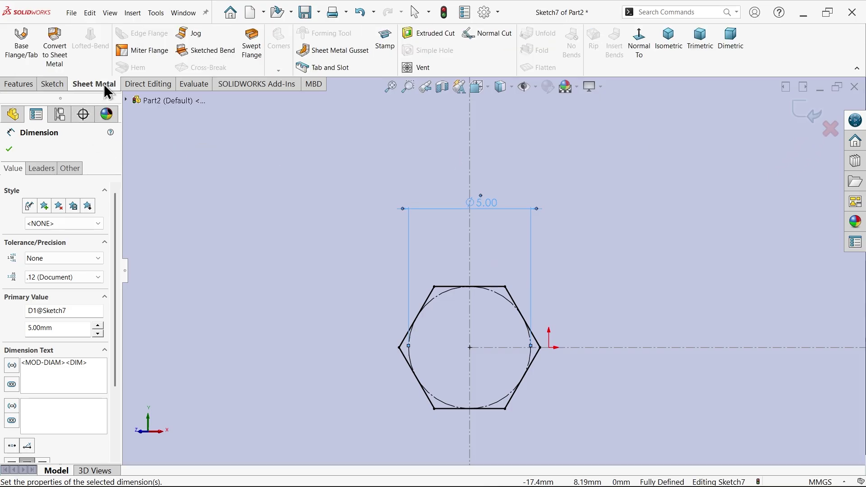
left_click(428, 40)
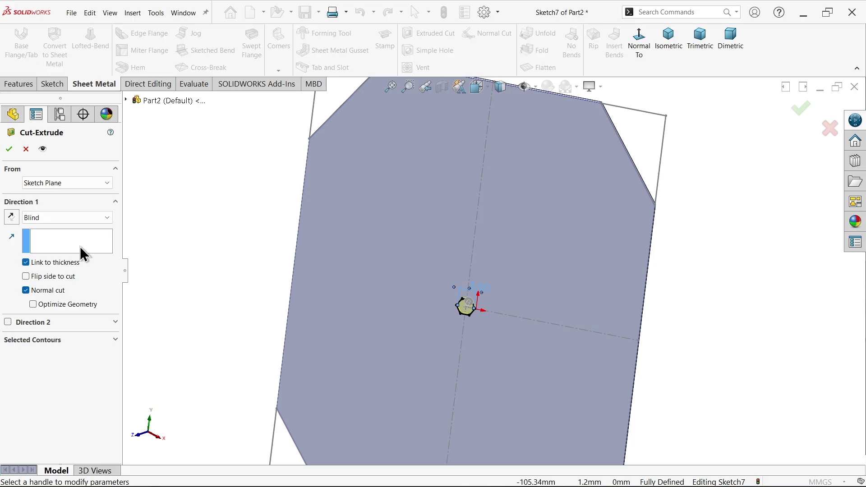
left_click(9, 149)
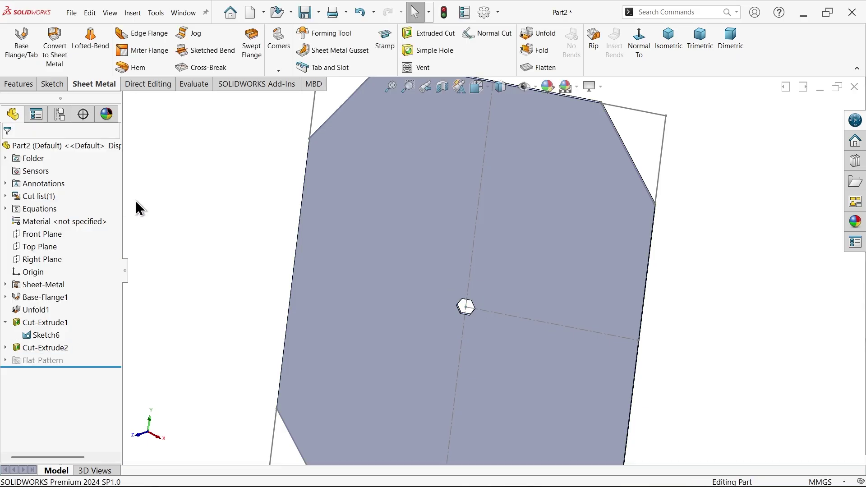
Start a Fill Pattern with the flattened plate's large face as the fill boundary
left_click(31, 87)
left_click(341, 71)
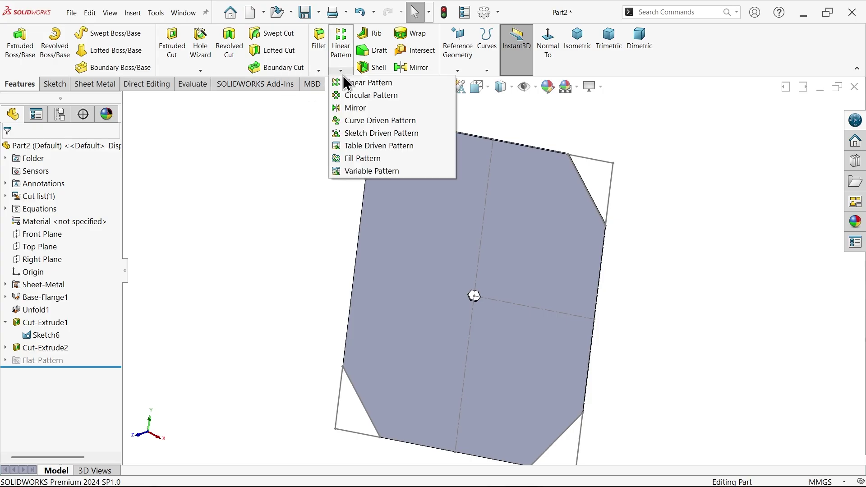
left_click(356, 158)
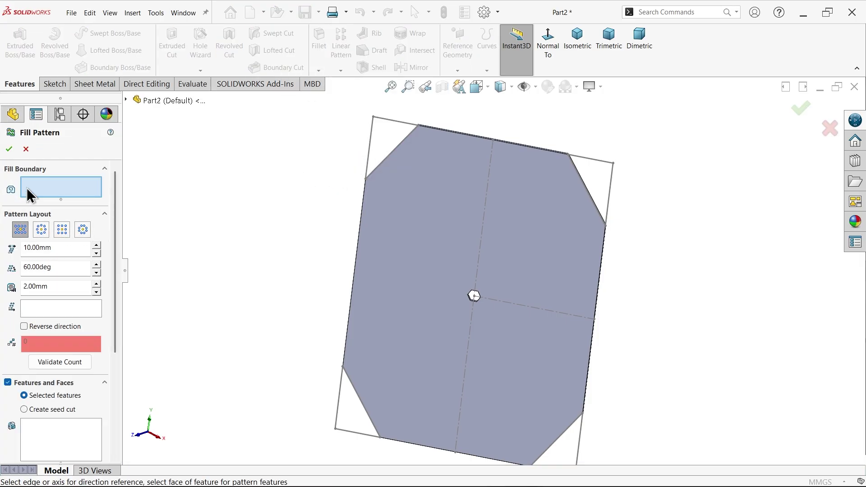
left_click(444, 217)
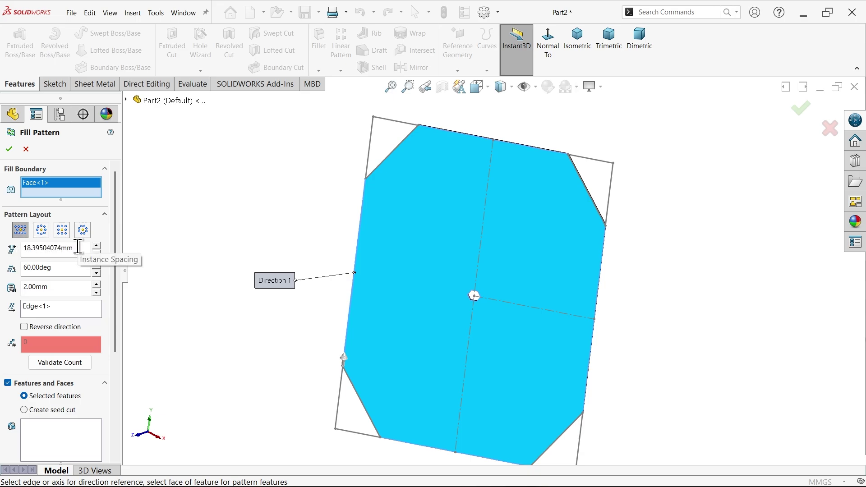
Set the fill pattern's instance spacing to 6 mm and stagger angle to 30°, with the plate's upper edge as direction
left_click_drag(78, 246, 9, 241)
type("6")
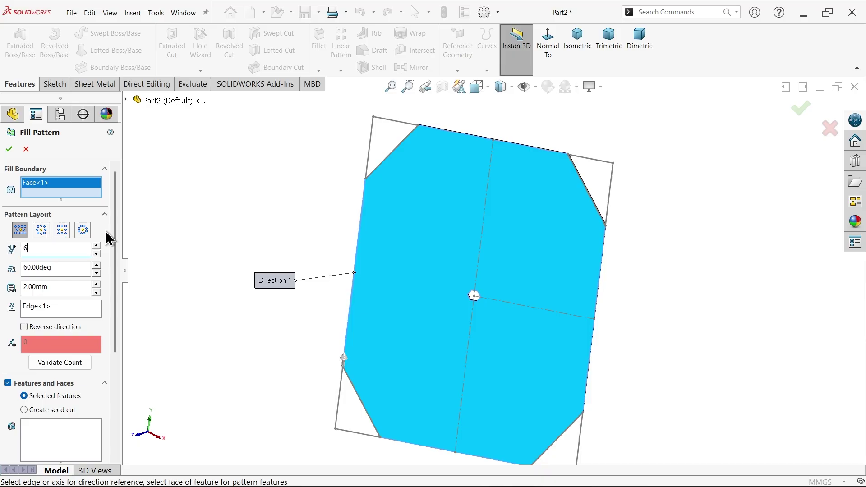
key("Return")
left_click_drag(61, 272, 9, 266)
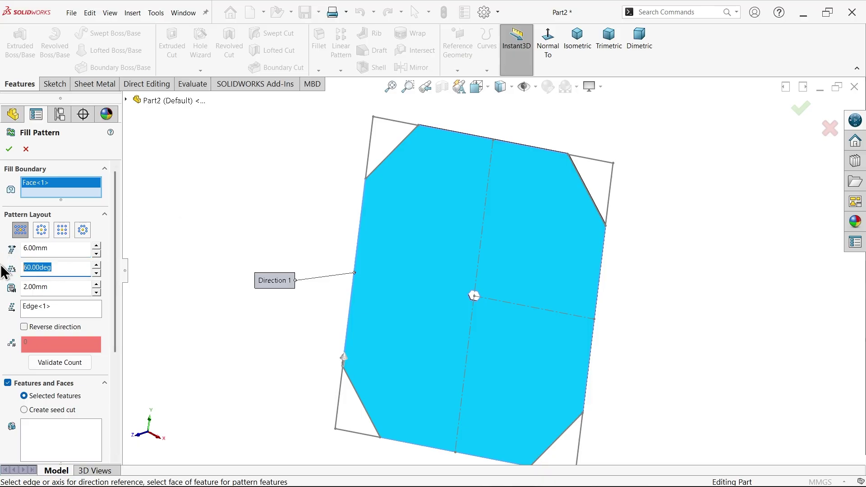
type("30")
key("Return")
left_click(41, 314)
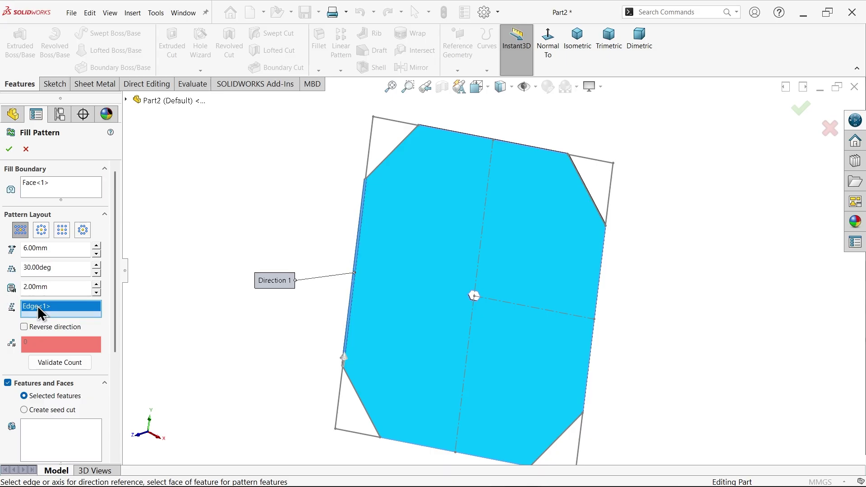
left_click(434, 129)
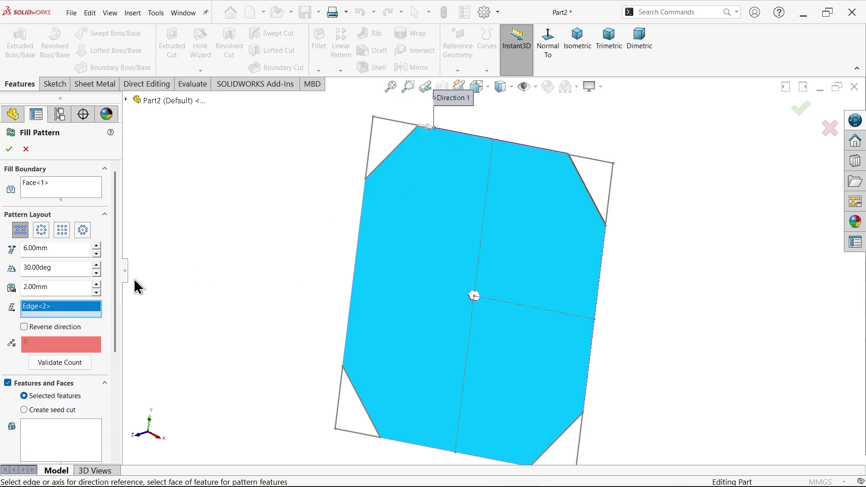
Choose the central hexagonal cut as the feature to pattern and create the fill pattern
left_click_drag(117, 280, 110, 345)
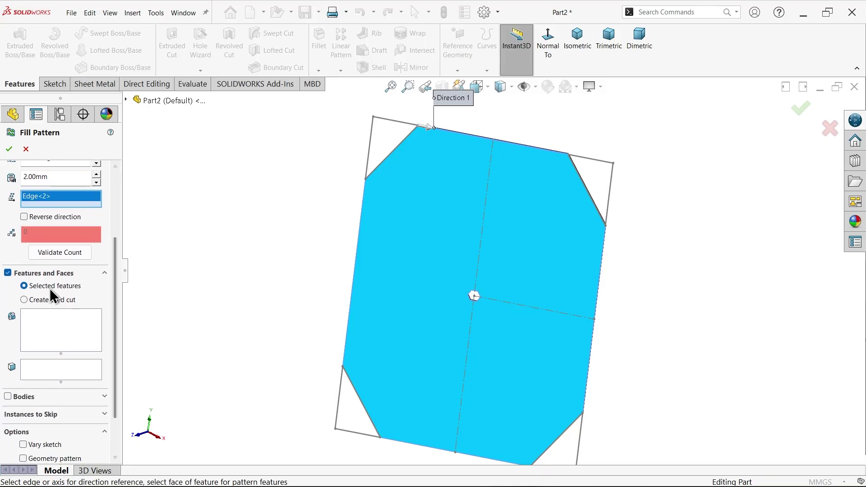
scroll(474, 300, "up", 5)
middle_click_drag(474, 304, 387, 319)
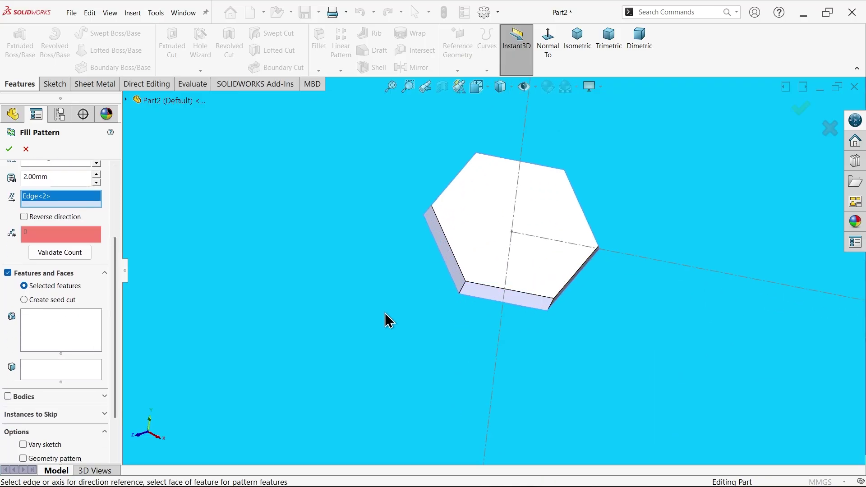
left_click(61, 338)
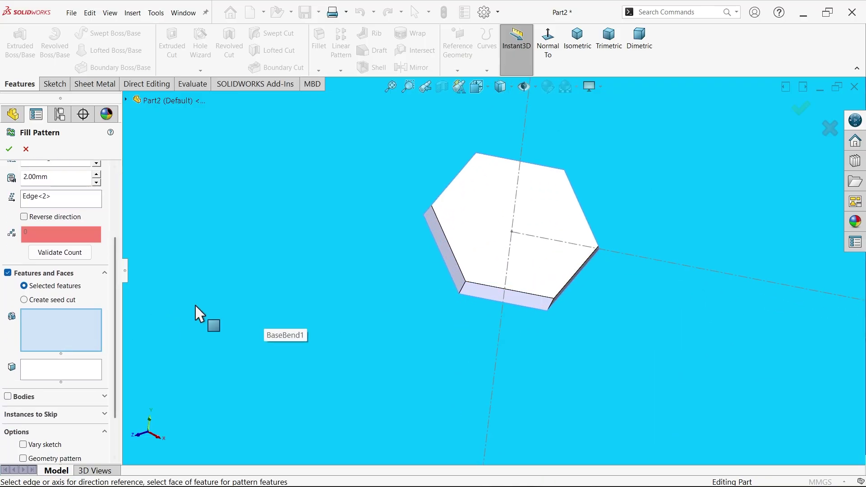
left_click(448, 281)
scroll(448, 289, "down", 8)
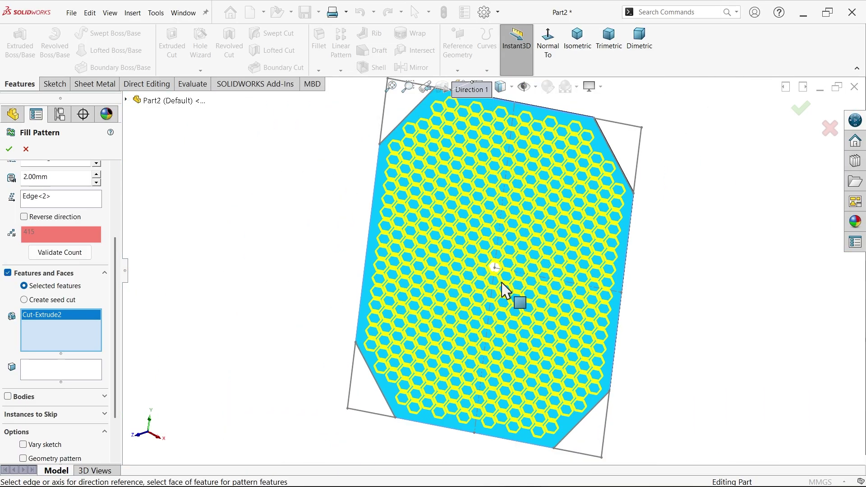
left_click(548, 43)
scroll(518, 258, "up", 4)
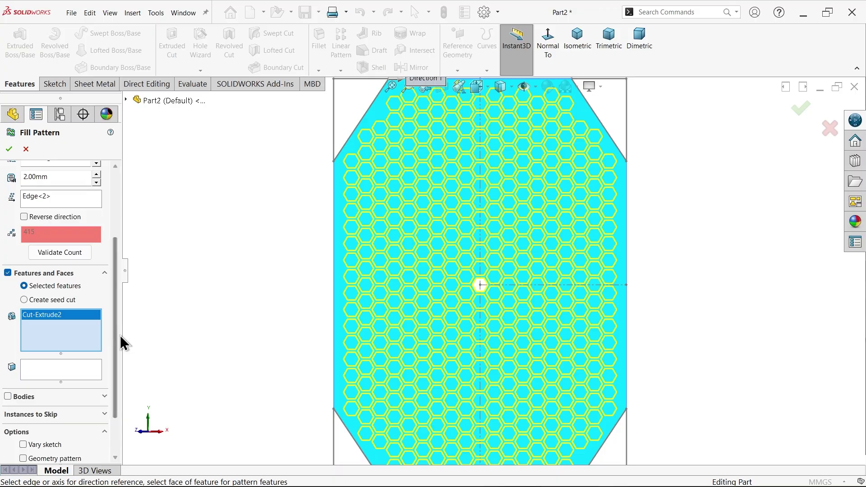
left_click(9, 151)
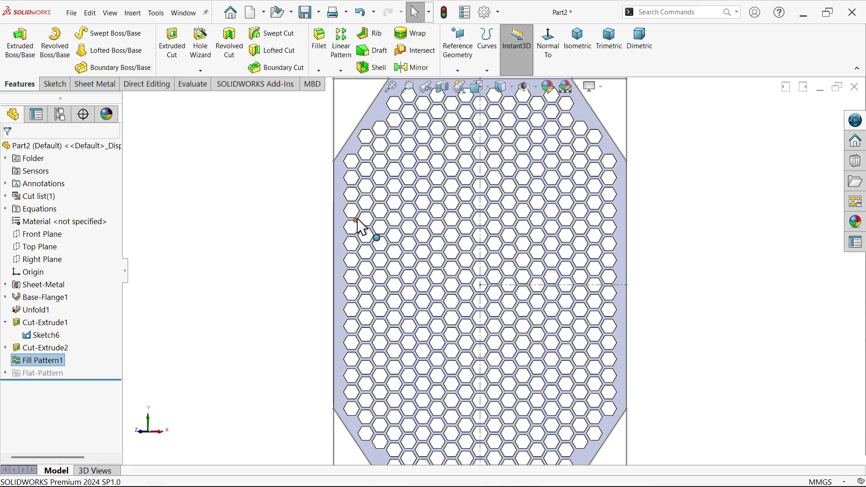
Hide the corner cut's sketch so its outline and centerlines are not displayed on the plate
middle_click_drag(358, 220, 342, 260)
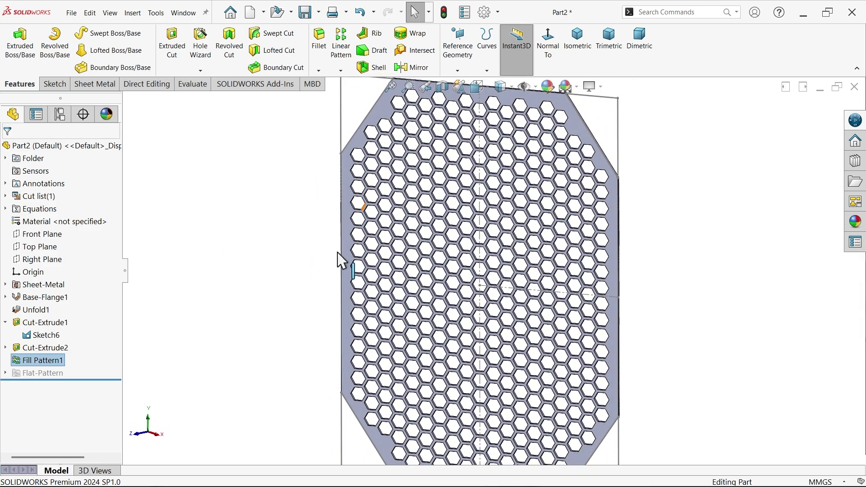
left_click(343, 116)
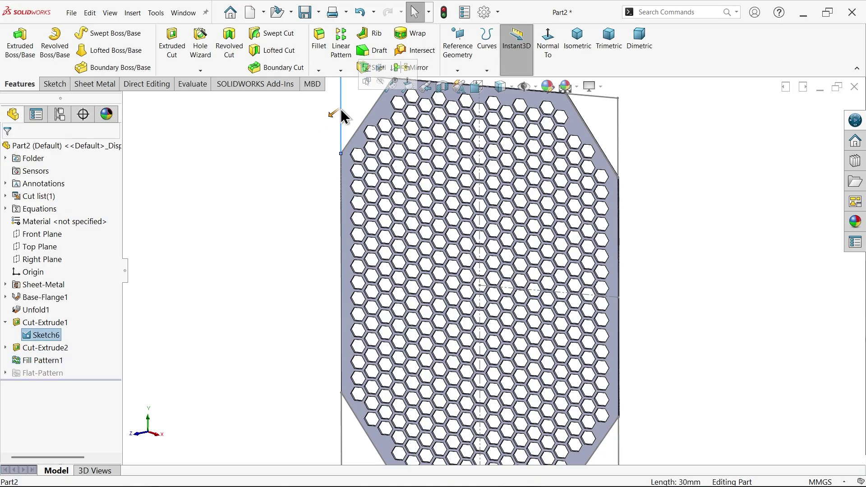
left_click(385, 84)
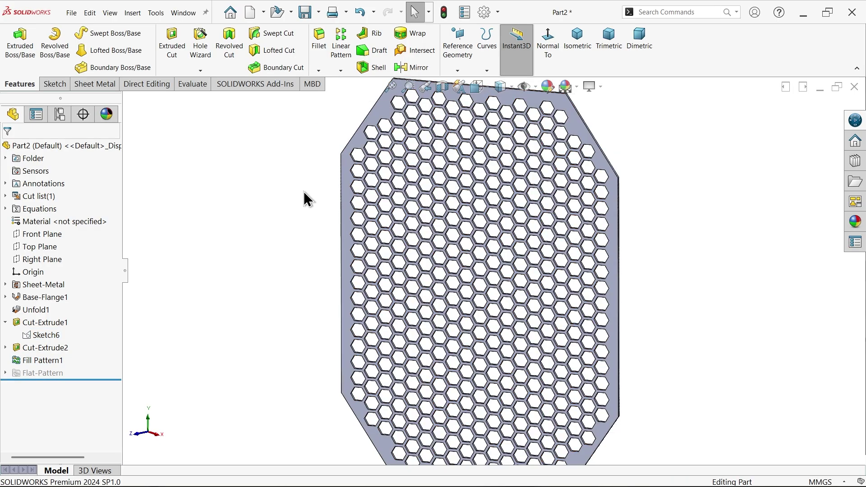
Apply a bright green color from the standard swatches to the whole part
key("f")
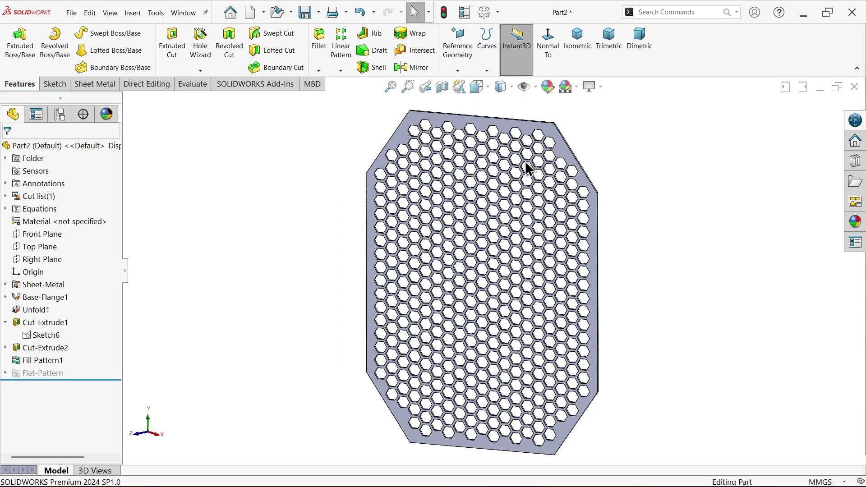
left_click(551, 92)
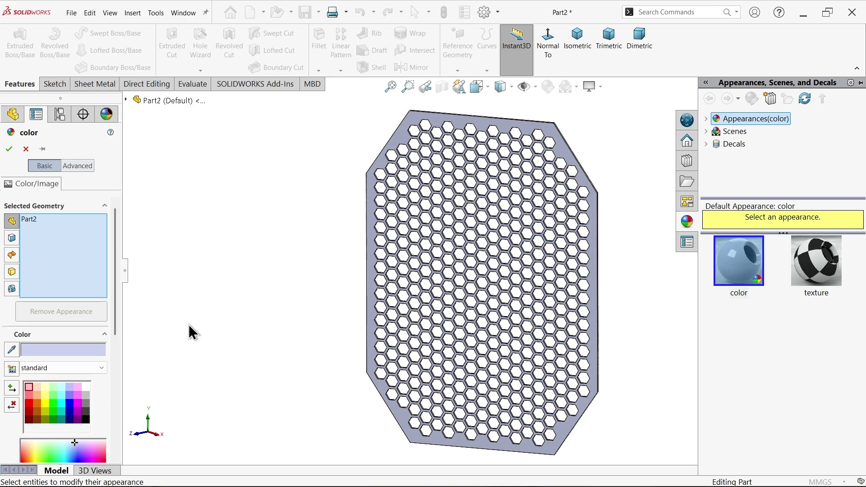
left_click(54, 404)
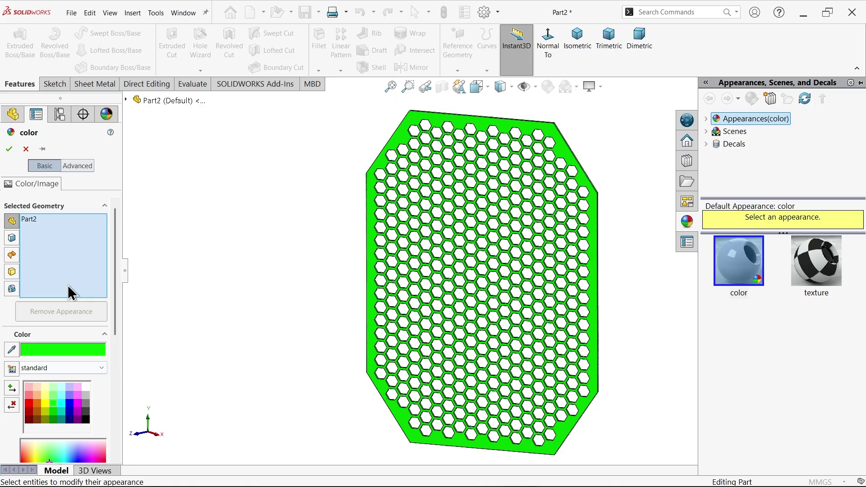
left_click(9, 150)
Fold the perforated plate back to its curved shape, collecting all bends and keeping the long right-hand edge fixed
middle_click_drag(447, 132, 399, 160)
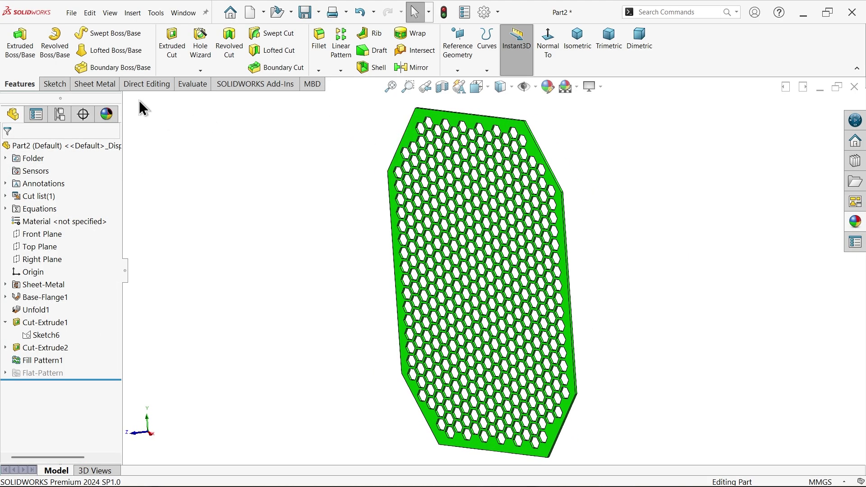
left_click(110, 85)
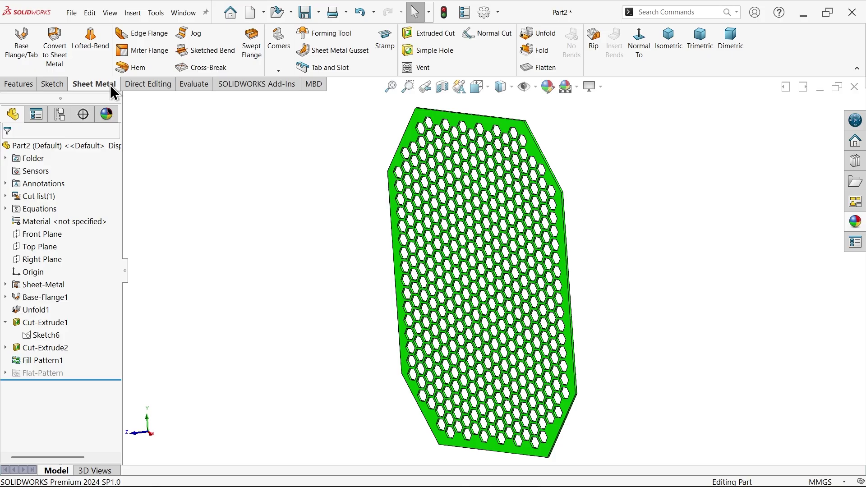
left_click(540, 53)
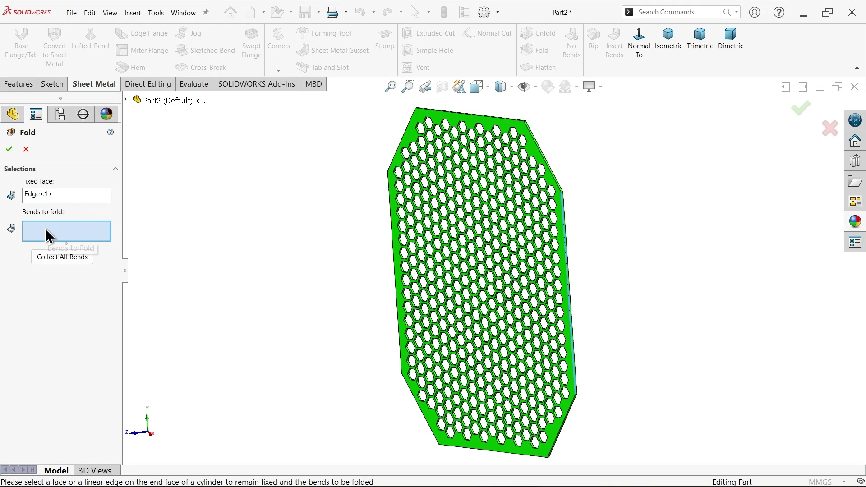
left_click(54, 256)
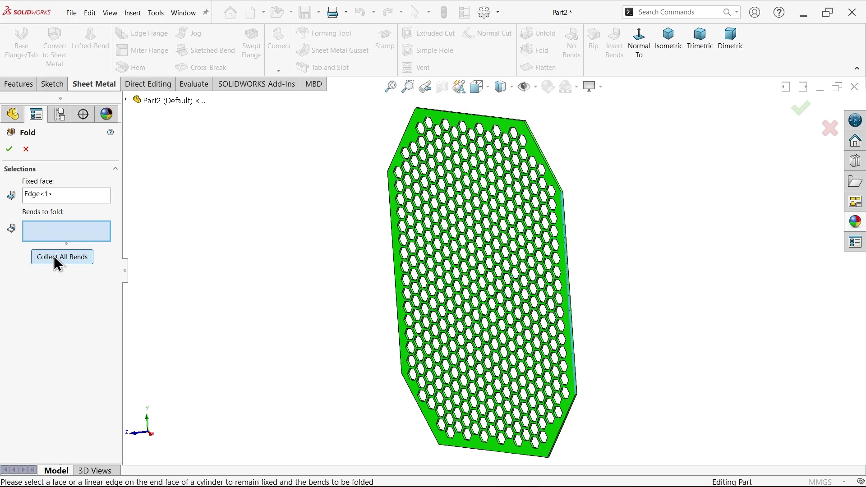
left_click(8, 153)
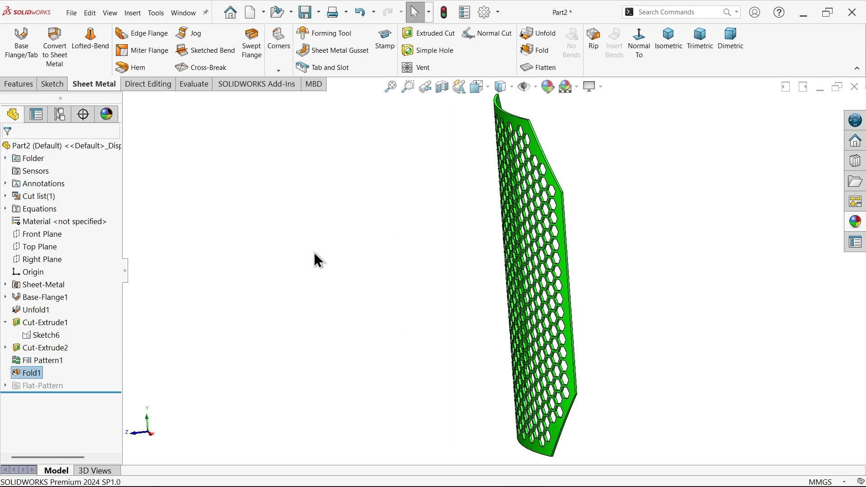
middle_click_drag(395, 265, 563, 315)
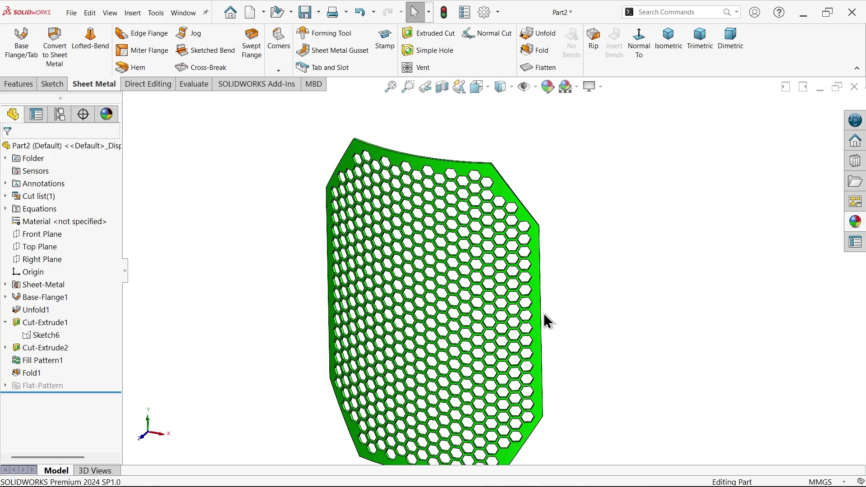
scroll(482, 324, "up", 2)
scroll(484, 331, "down", 1)
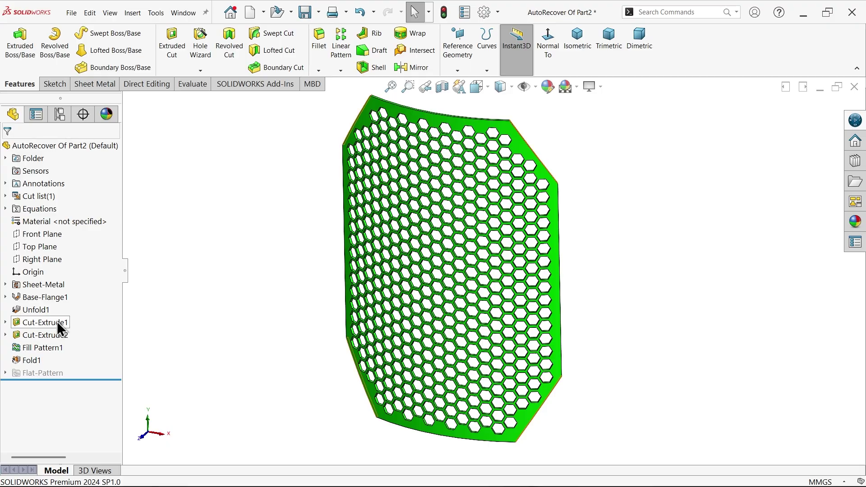
Delete the central hexagonal cut, its fill pattern and the fold feature together with their dependent items
left_click(56, 323)
left_click(78, 335)
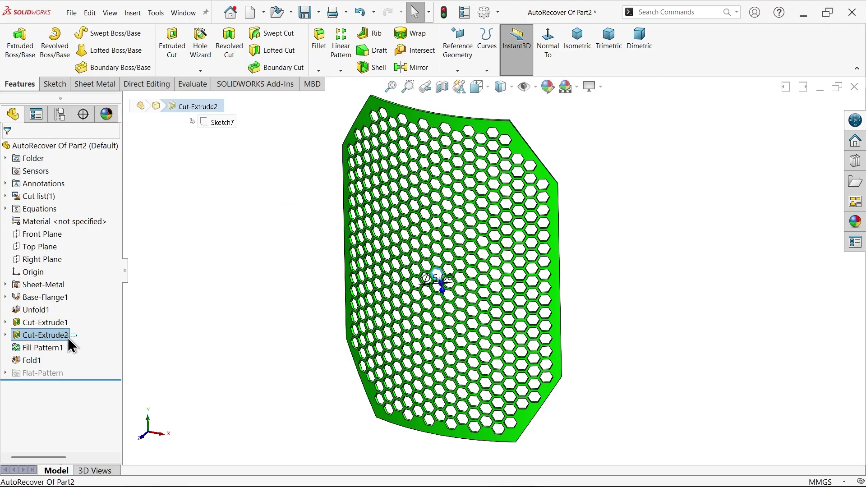
left_click(30, 361, "shift")
right_click(29, 364)
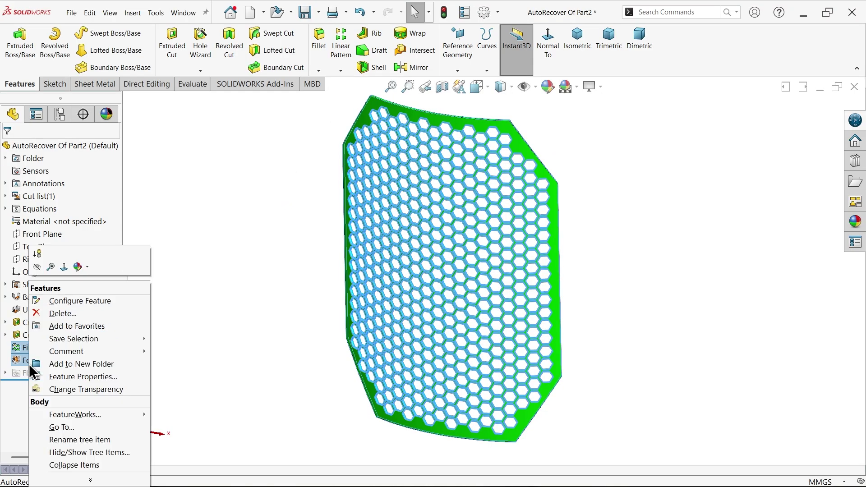
left_click(72, 313)
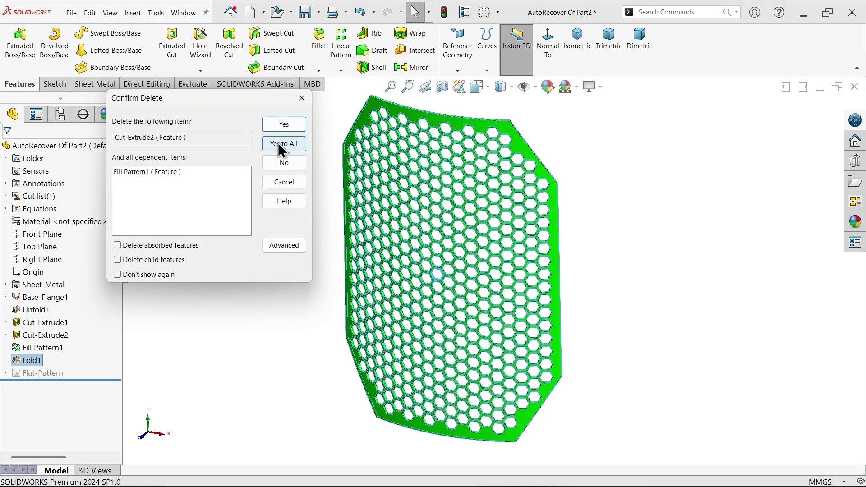
left_click(284, 144)
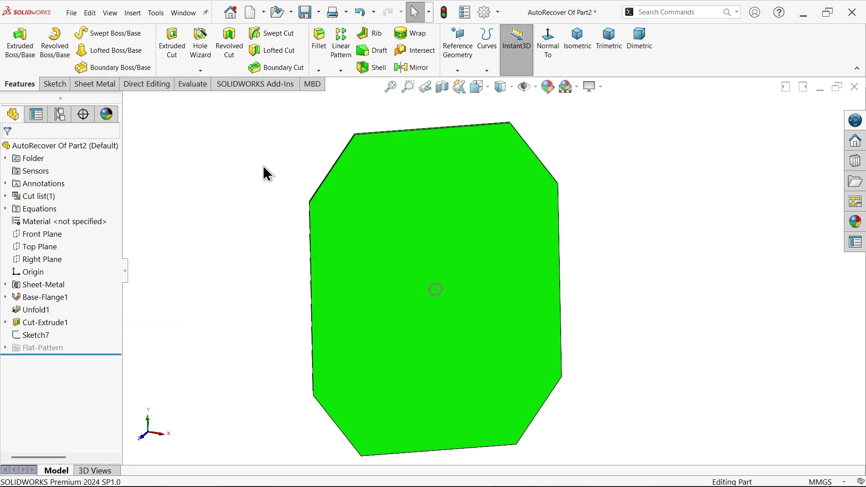
Delete the leftover hexagon sketch at the center of the plate
left_click(31, 335)
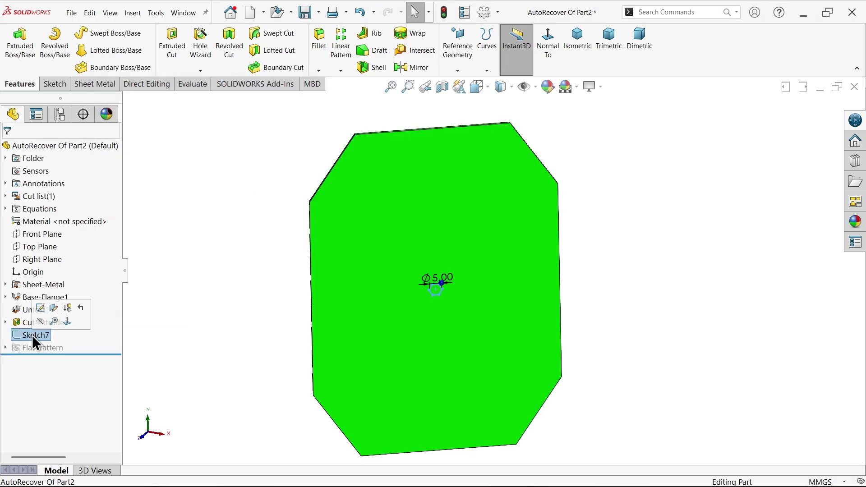
right_click(32, 335)
left_click(66, 338)
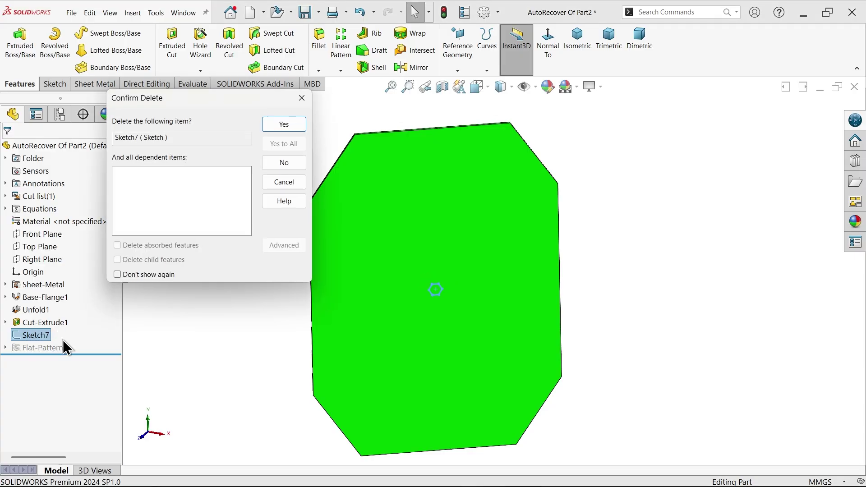
left_click(279, 126)
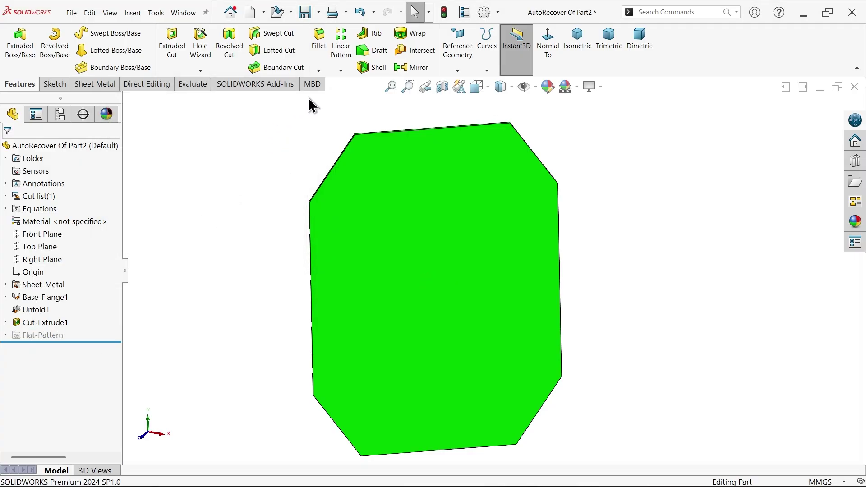
Start a fill pattern bounded by the flat plate's front face, with an instance spacing of 6 mm
left_click(340, 70)
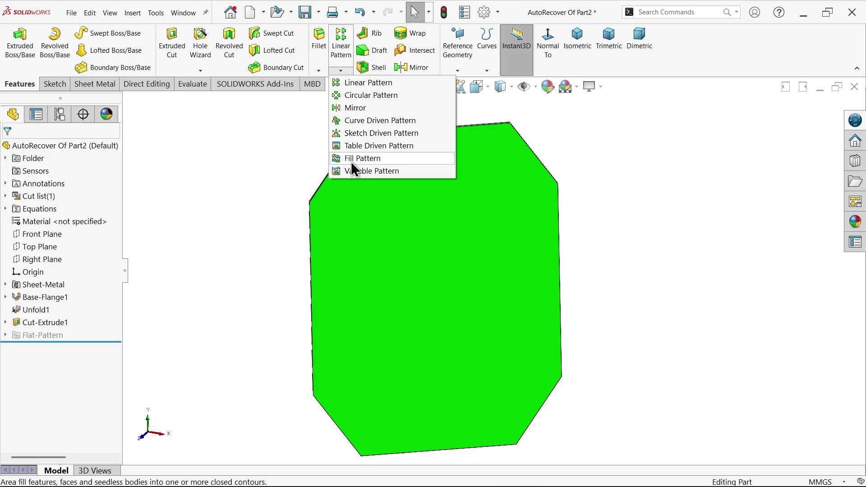
left_click(351, 159)
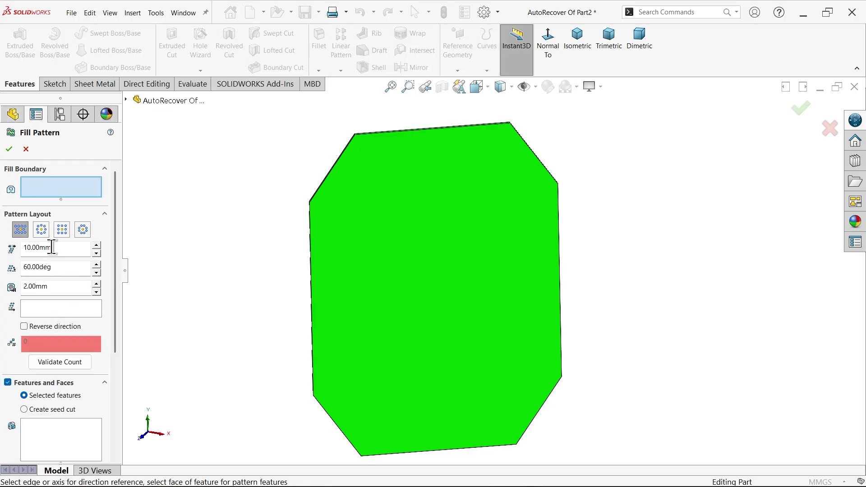
left_click(445, 252)
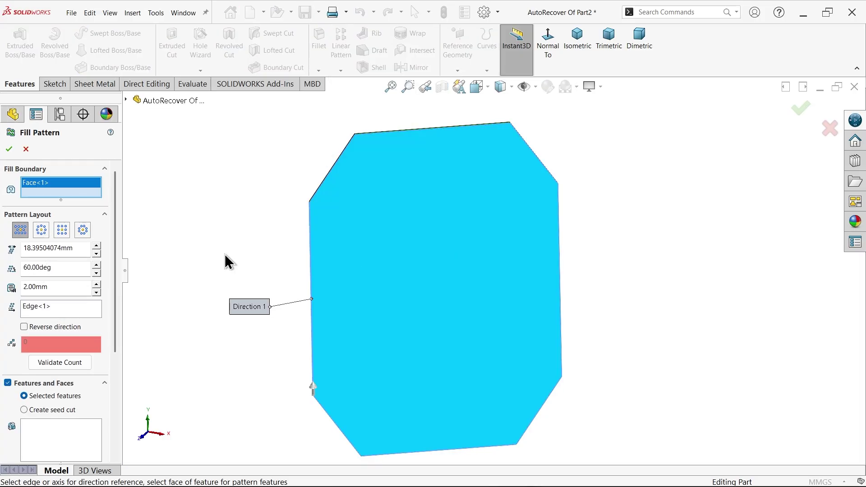
left_click_drag(83, 249, 12, 251)
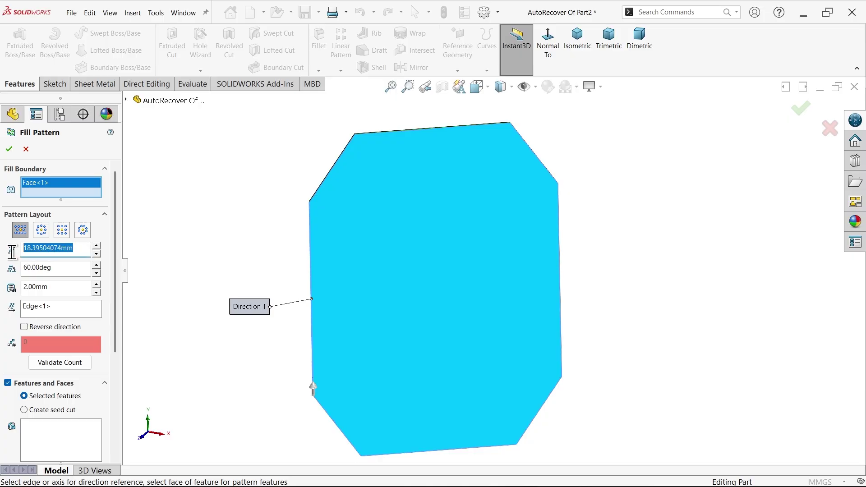
type("6.00mm")
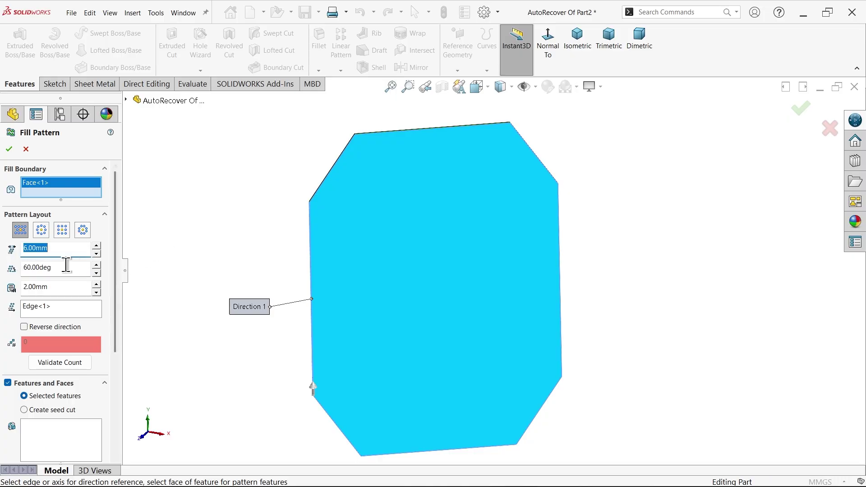
Set the fill pattern's stagger angle to 30° and use the plate's upper edge as the pattern direction
left_click_drag(68, 267, 10, 274)
type("30")
key("Return")
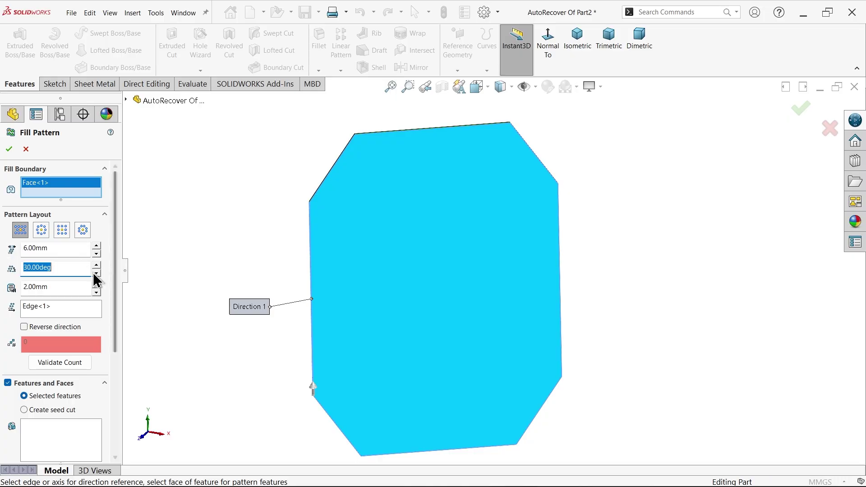
left_click(59, 309)
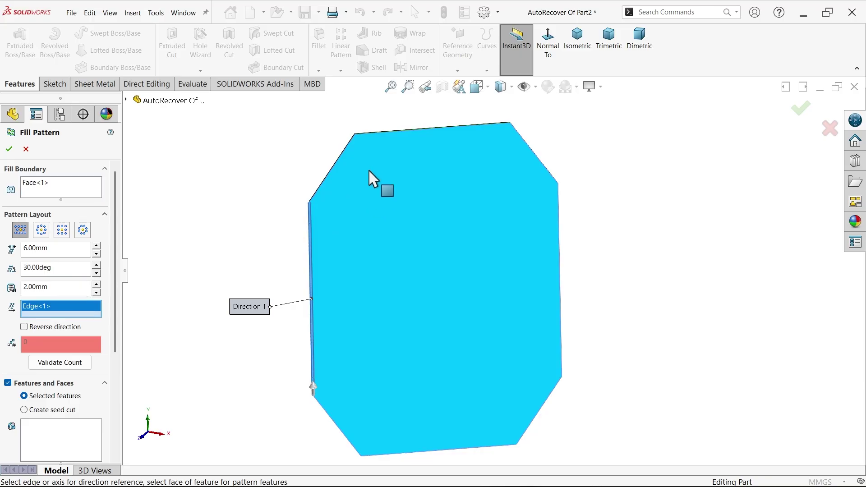
left_click(397, 133)
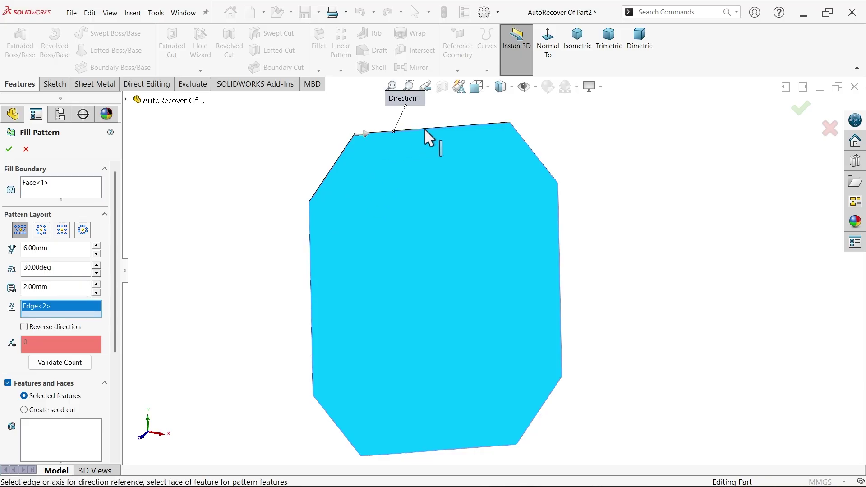
Switch the fill pattern to a created seed cut with a polygon shape of 6 sides
scroll(116, 284, "down", 3)
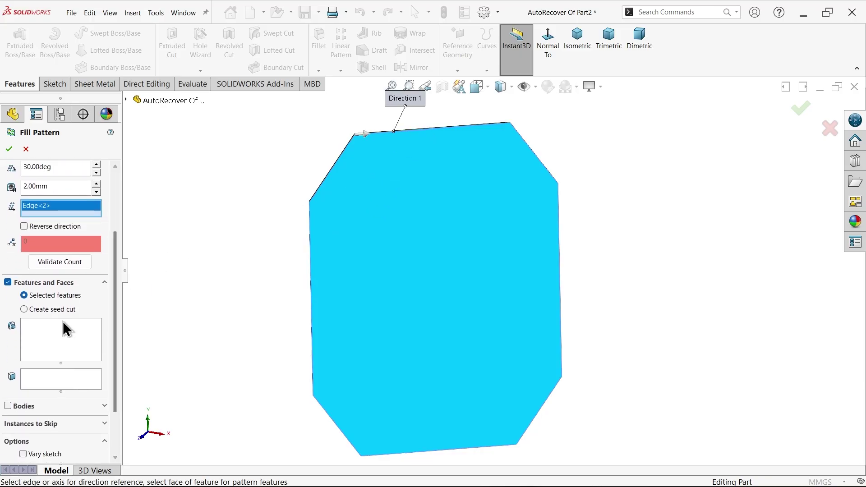
left_click(52, 310)
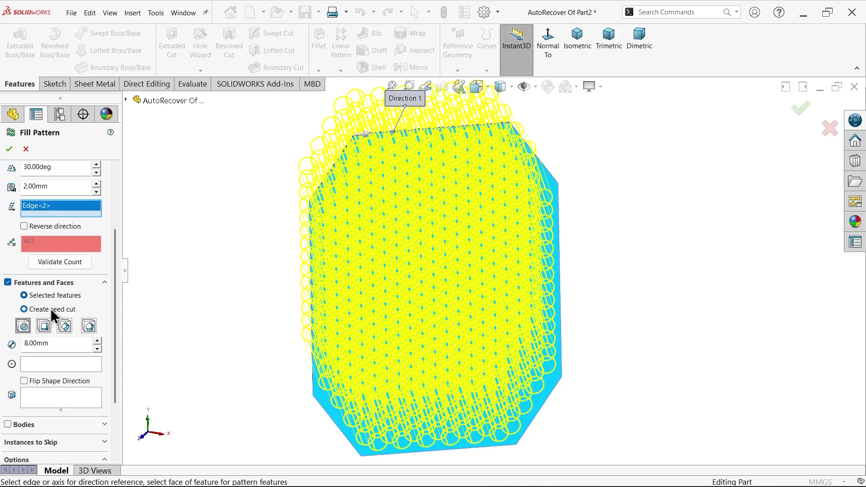
left_click(89, 326)
left_click_drag(58, 344, 17, 343)
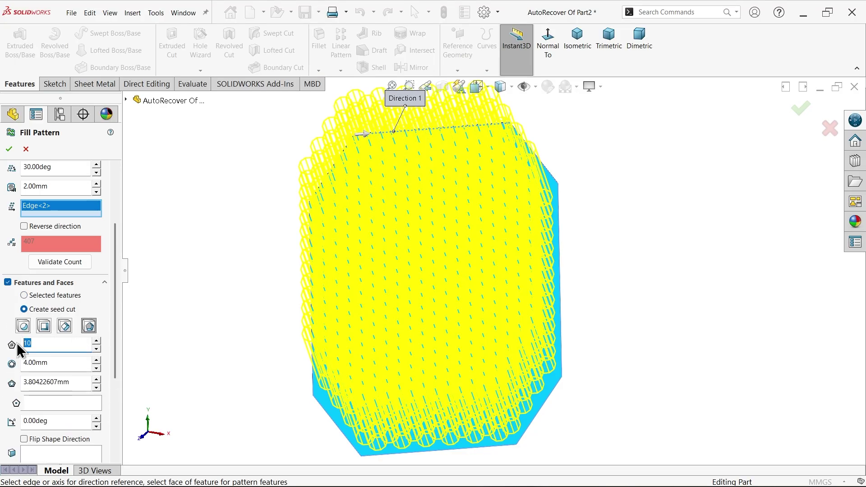
type("6")
Set the hexagonal seed cut's inner radius to 2.5 mm
left_click(477, 86)
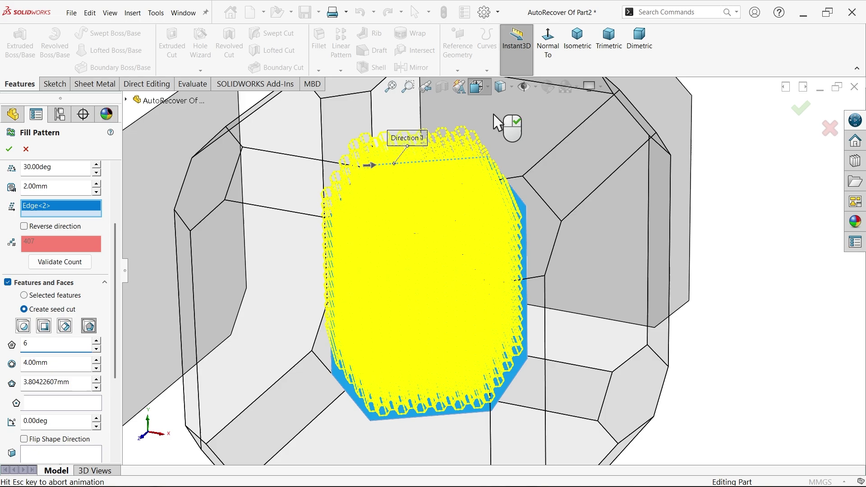
left_click(552, 155)
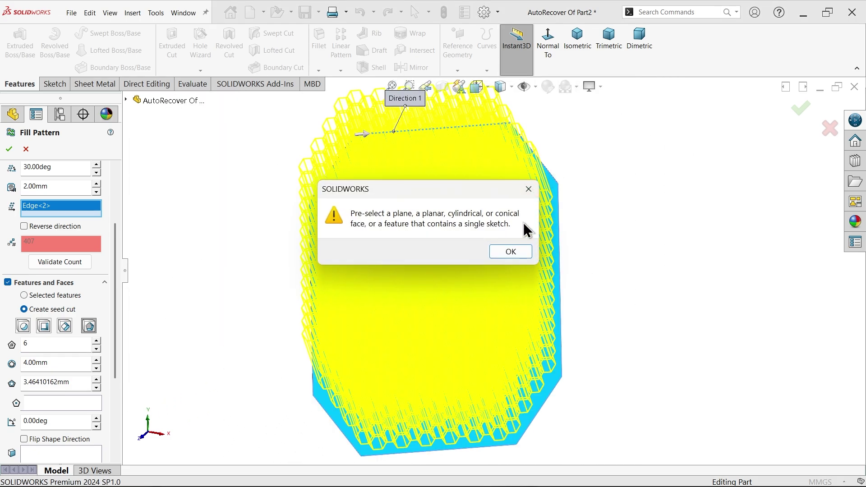
left_click(529, 189)
left_click_drag(72, 382, 22, 380)
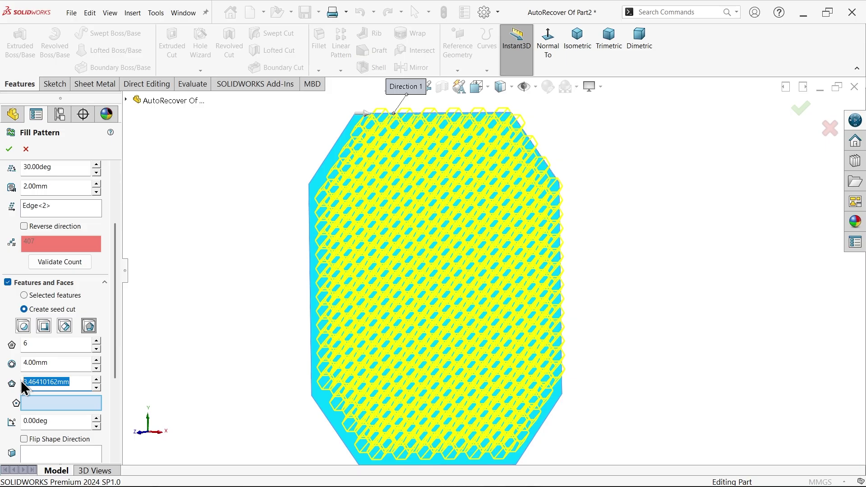
type("2.5")
key("Return")
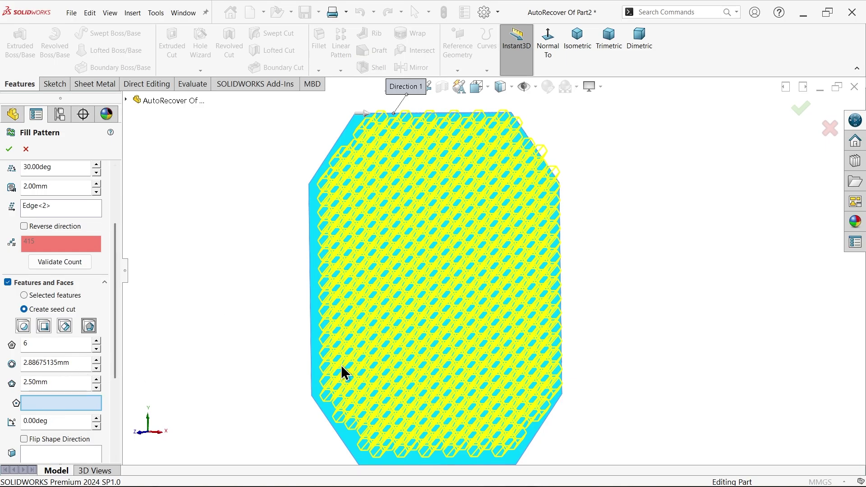
Show the corner cut's sketch so its centerlines can be referenced for the fill pattern
middle_click_drag(585, 233, 584, 213)
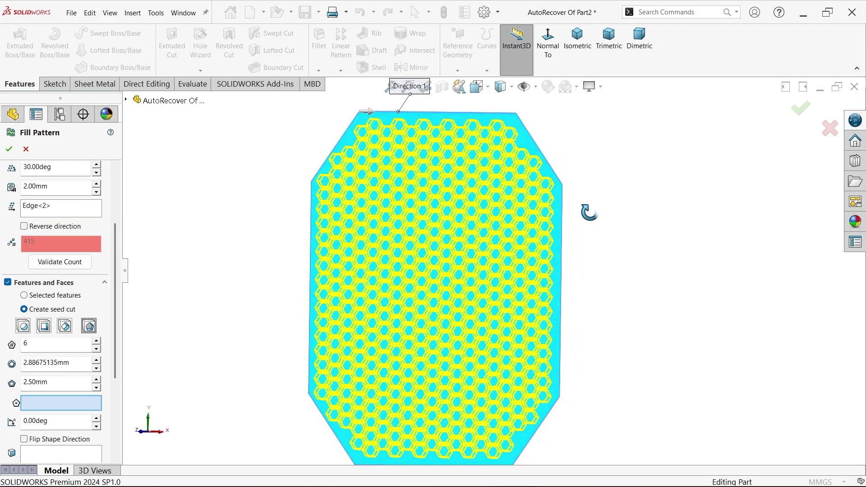
left_click(127, 101)
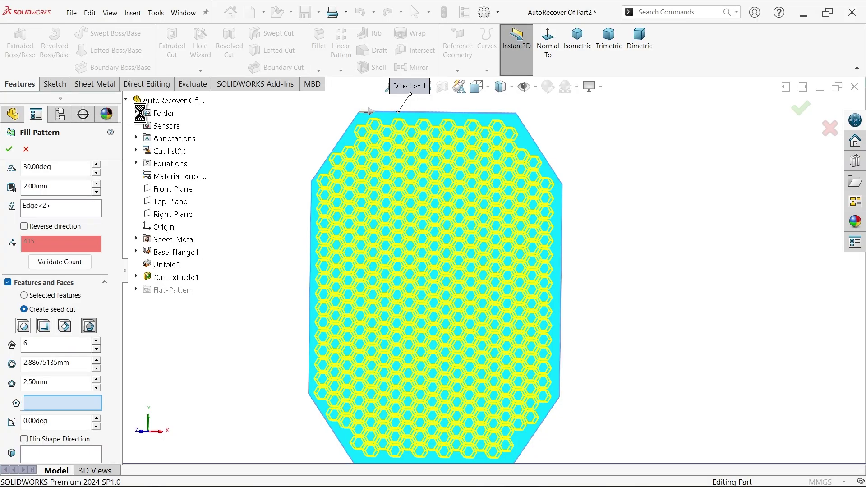
left_click(137, 277)
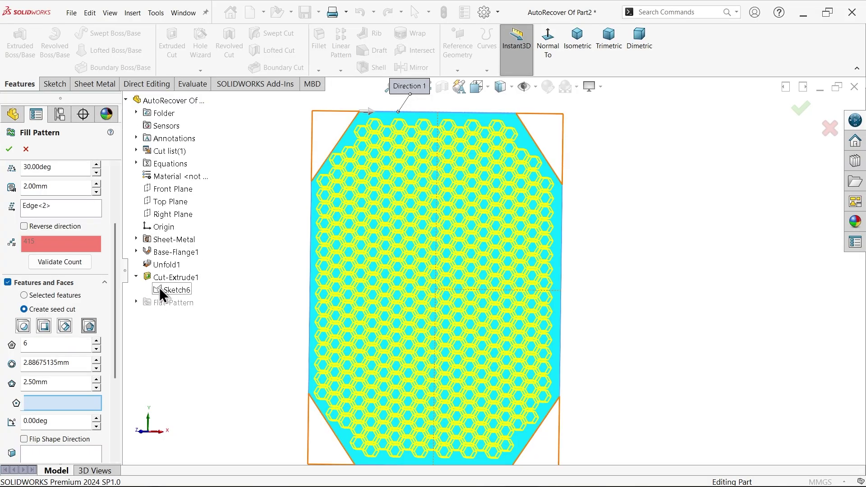
right_click(158, 289)
left_click(181, 307)
Center the hexagonal seed cut on the central point of the corner cut's sketch and create the fill pattern
scroll(469, 293, "down", 5)
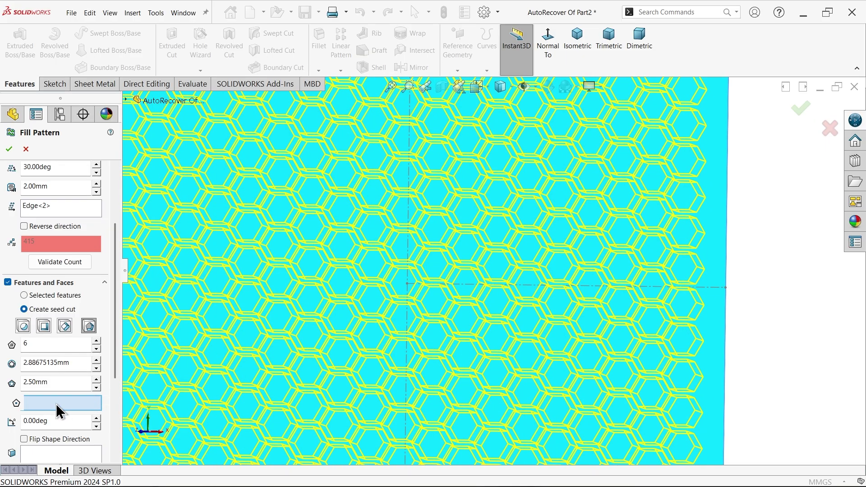
left_click(408, 284)
key("f")
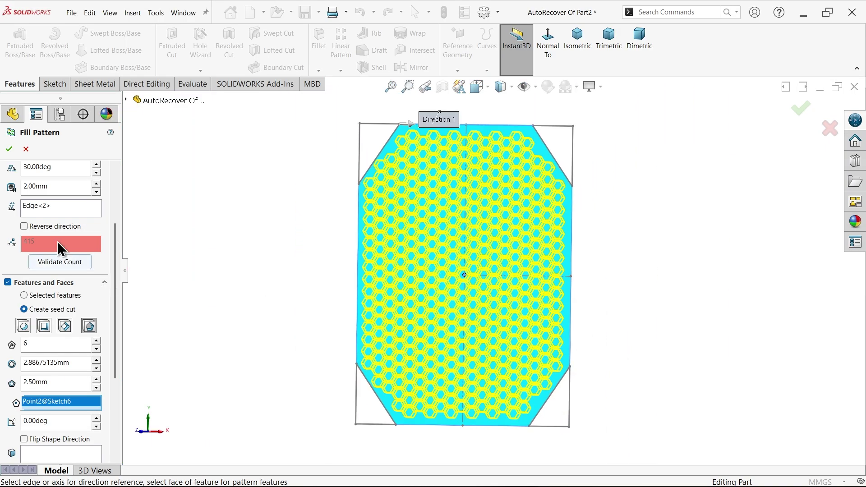
left_click(9, 149)
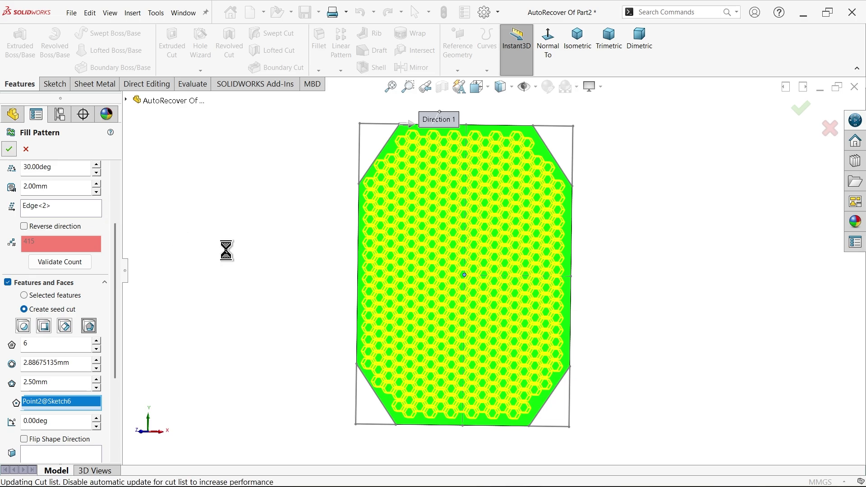
Fold the perforated plate back to its curved shape, collecting all bends with the long right-hand edge as the fixed edge
middle_click_drag(281, 243, 251, 297)
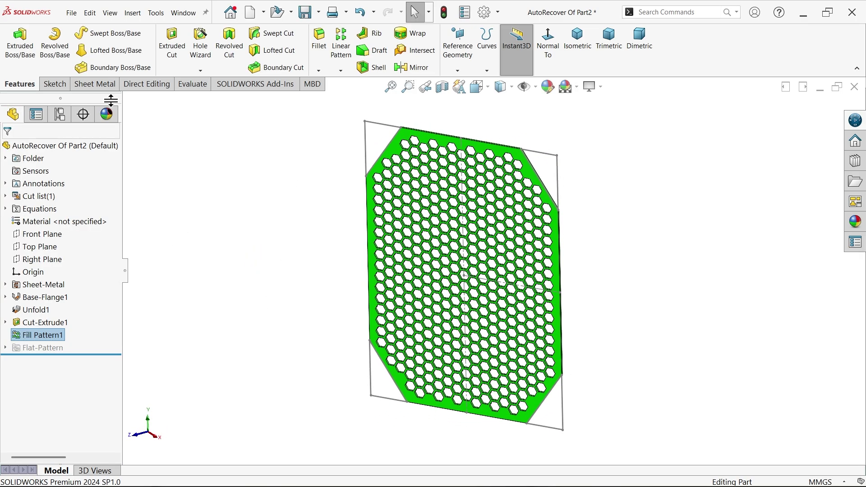
left_click(112, 85)
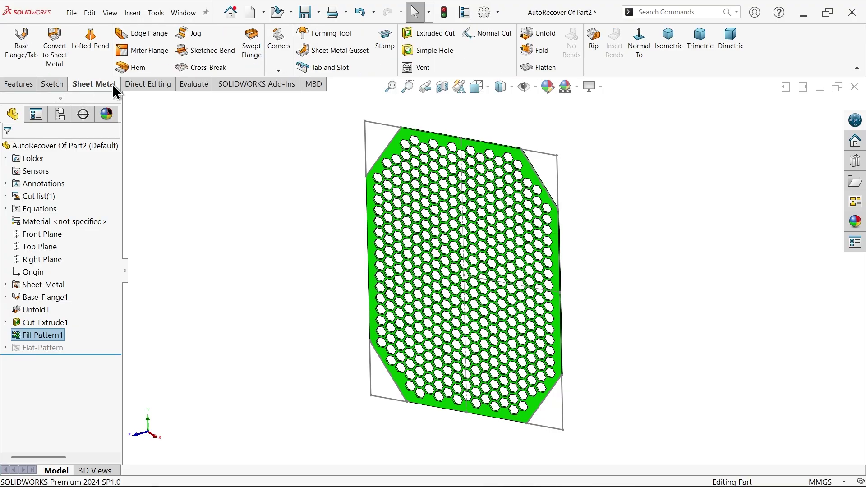
left_click(530, 50)
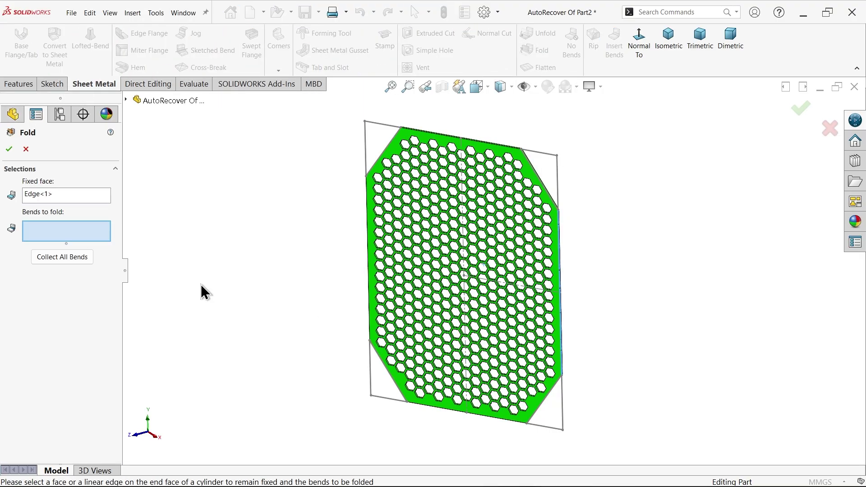
left_click(39, 197)
scroll(548, 269, "down", 2)
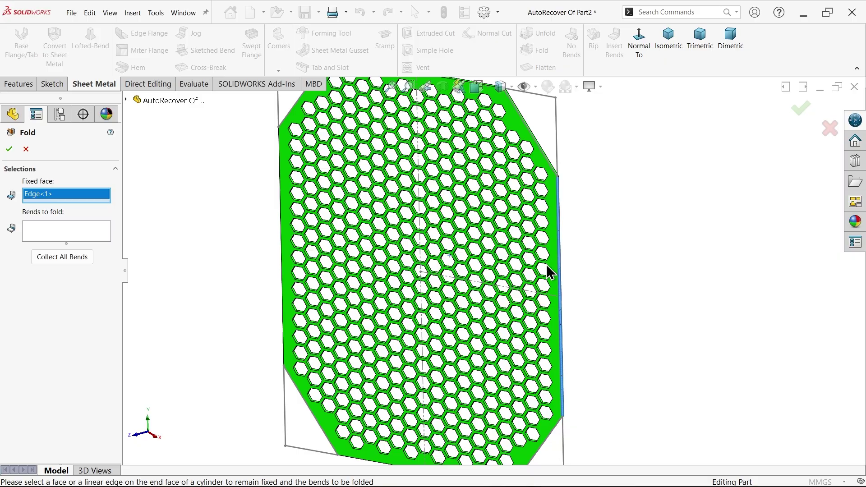
left_click(66, 261)
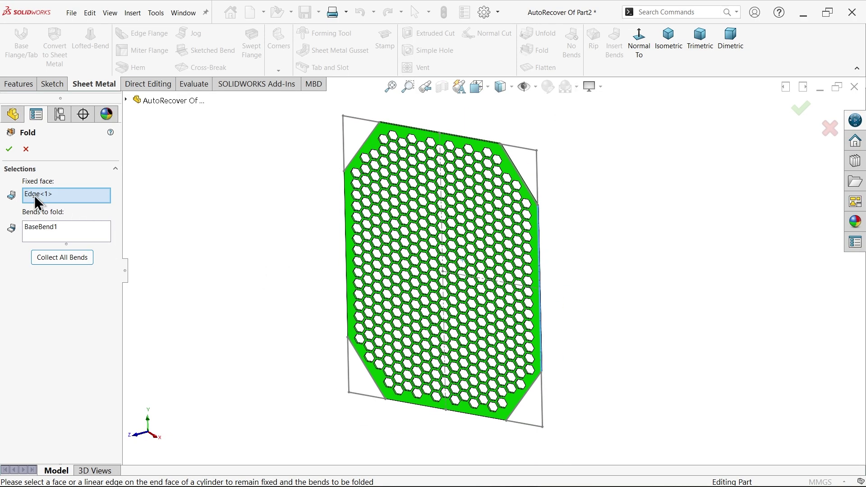
left_click(9, 149)
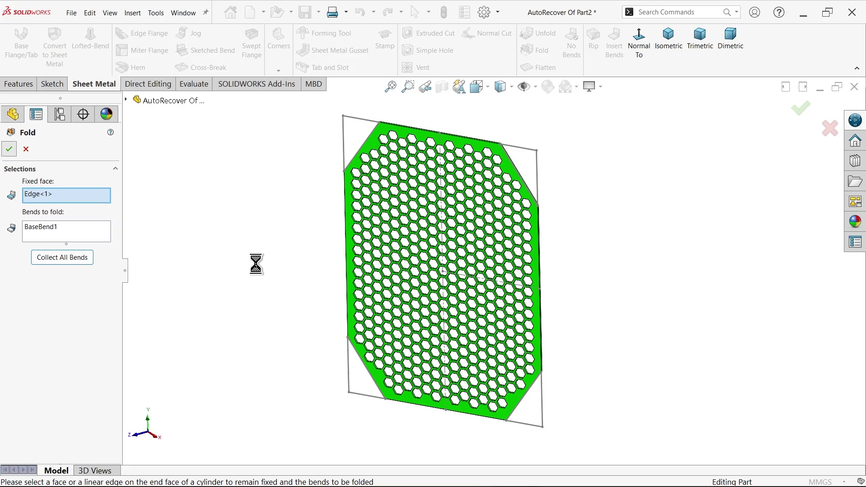
Hide the corner cut's sketch so only the folded plate is displayed
left_click(353, 159)
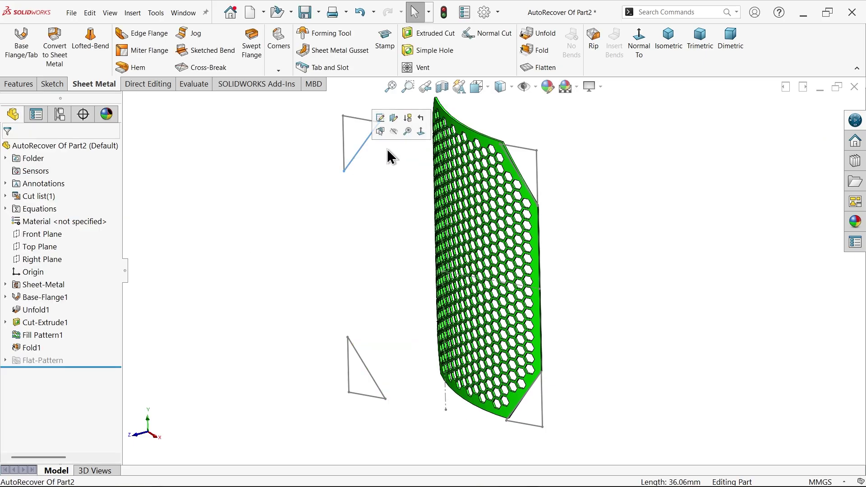
left_click(395, 135)
middle_click_drag(387, 208, 427, 212)
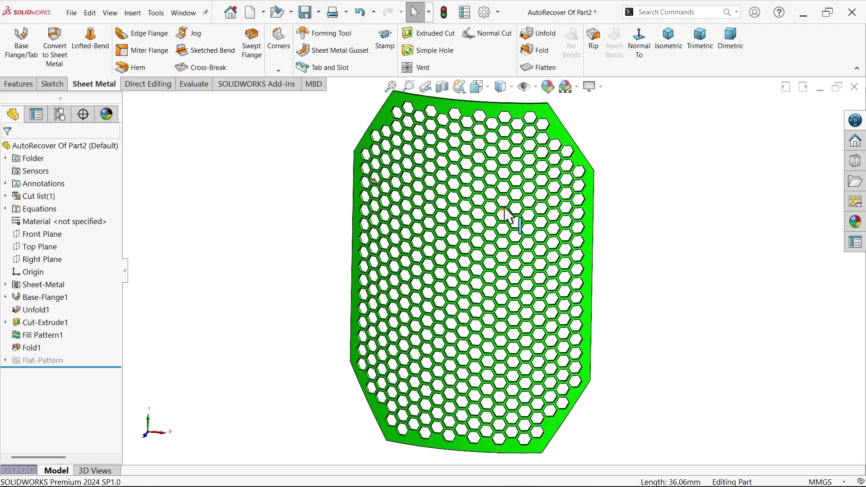
middle_click_drag(481, 206, 477, 232)
scroll(476, 232, "up", 3)
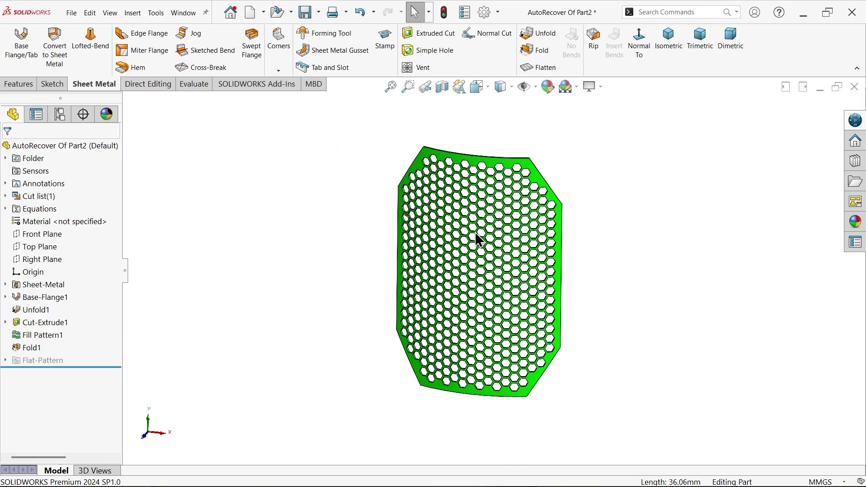